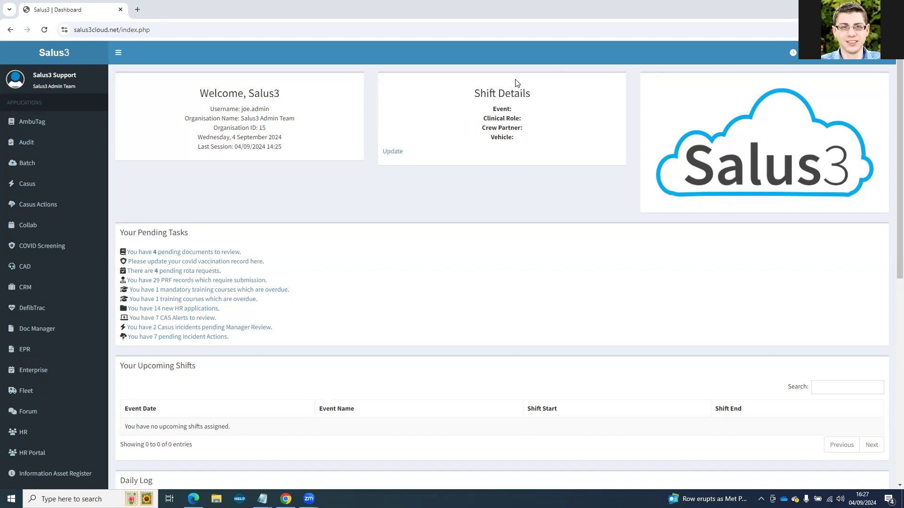
Open the Libraries list in the Library module configuration of Organisation Admin.
scroll(53, 291, "down", 3)
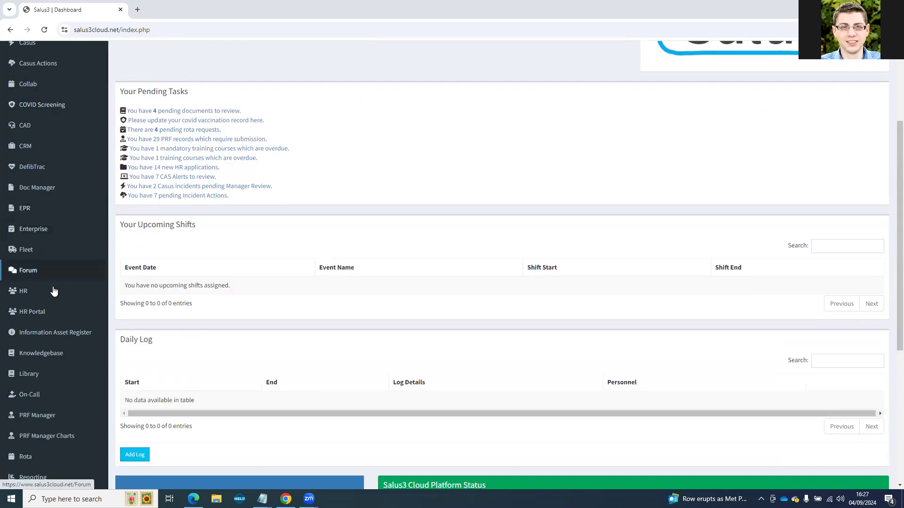
scroll(53, 291, "down", 5)
left_click(33, 439)
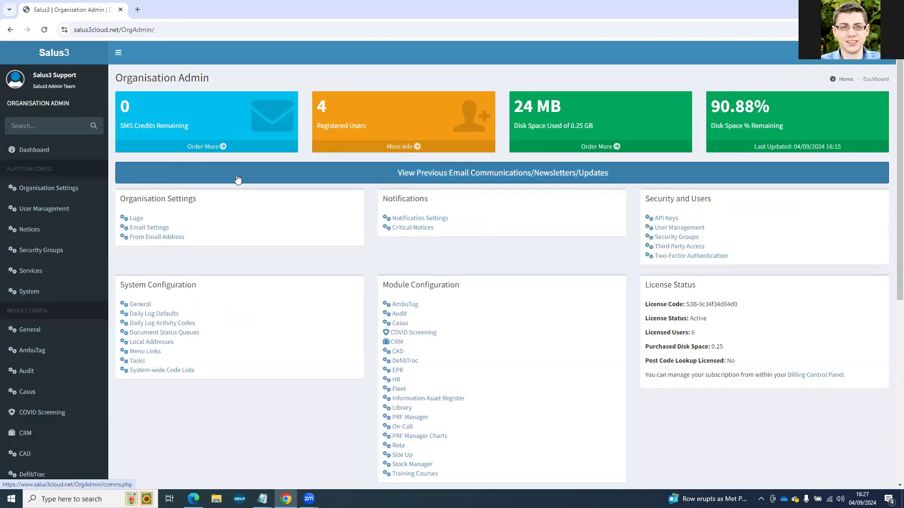
scroll(266, 196, "down", 2)
left_click(395, 318)
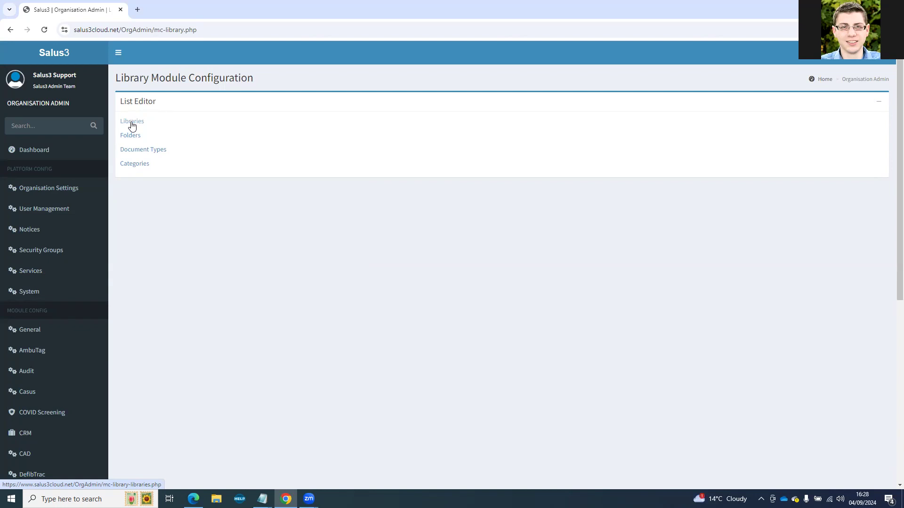
left_click(133, 125)
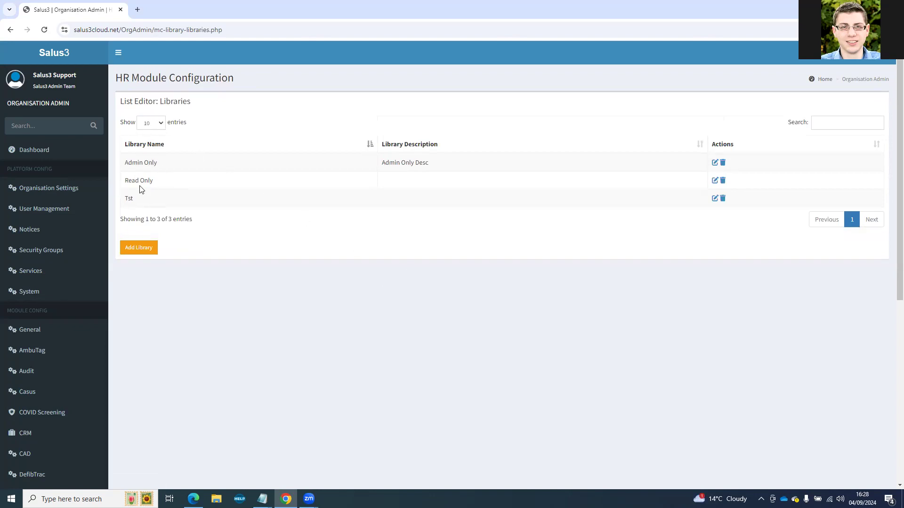
Add a library named "Policies & Procedures" with the description "All Policies and Procedures".
left_click(136, 249)
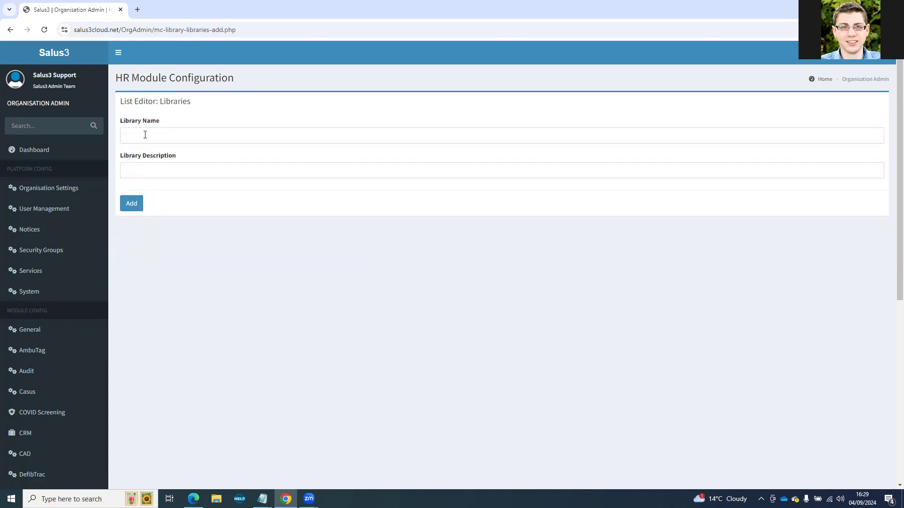
left_click(136, 131)
left_click(192, 157)
left_click(177, 173)
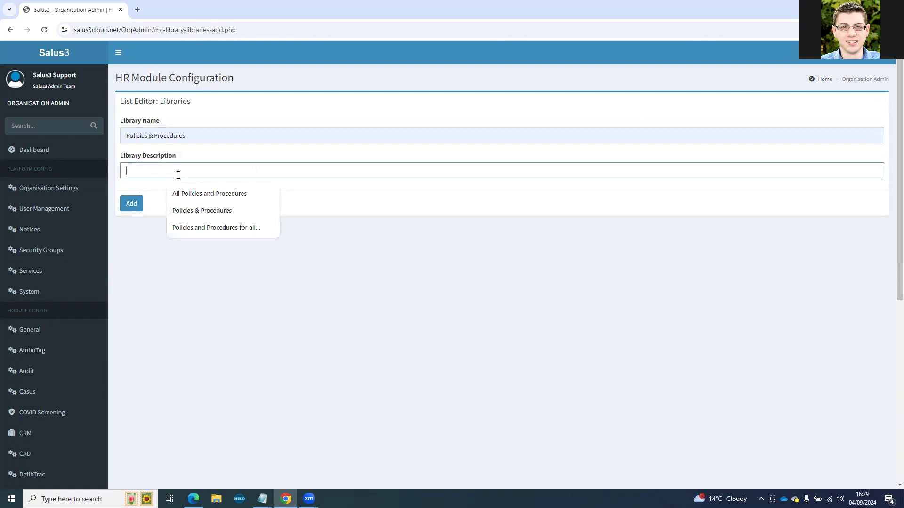
left_click(191, 195)
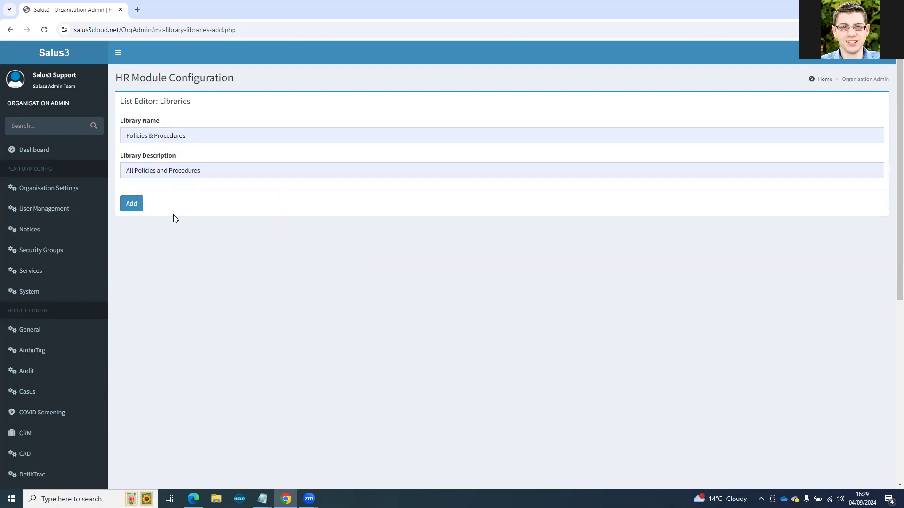
left_click(133, 208)
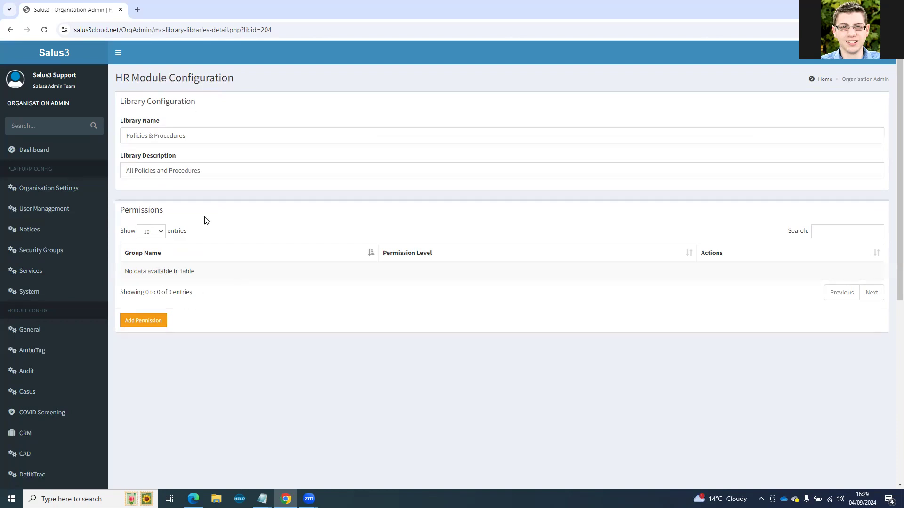
Grant the Everyone group Read permission on the Policies & Procedures library.
left_click(138, 328)
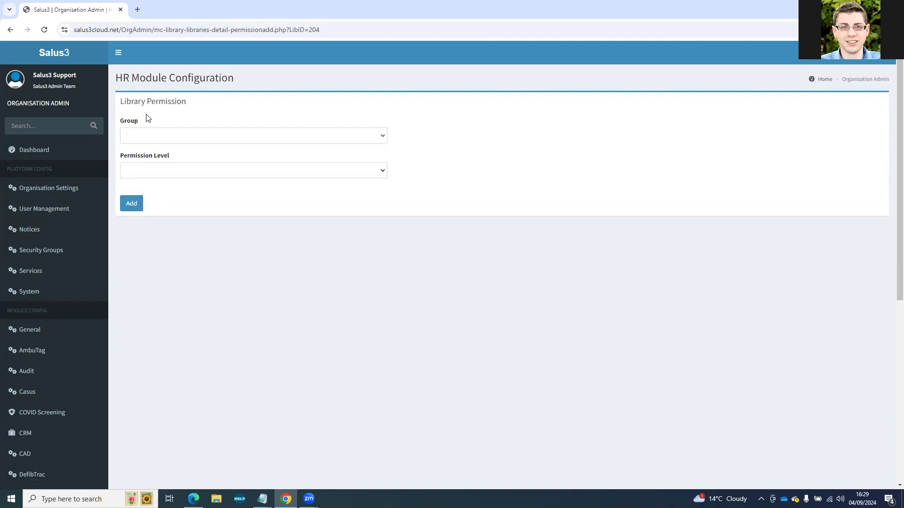
left_click(141, 140)
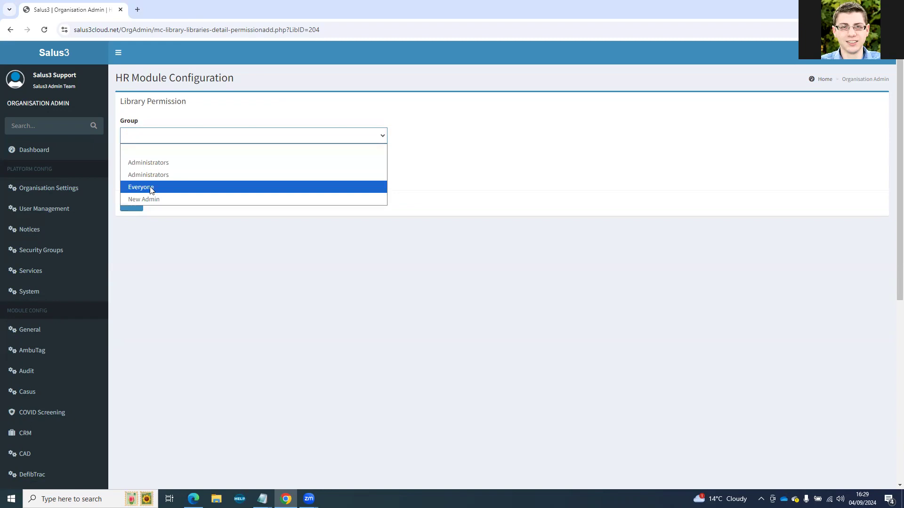
left_click(152, 187)
left_click(156, 137)
left_click(137, 188)
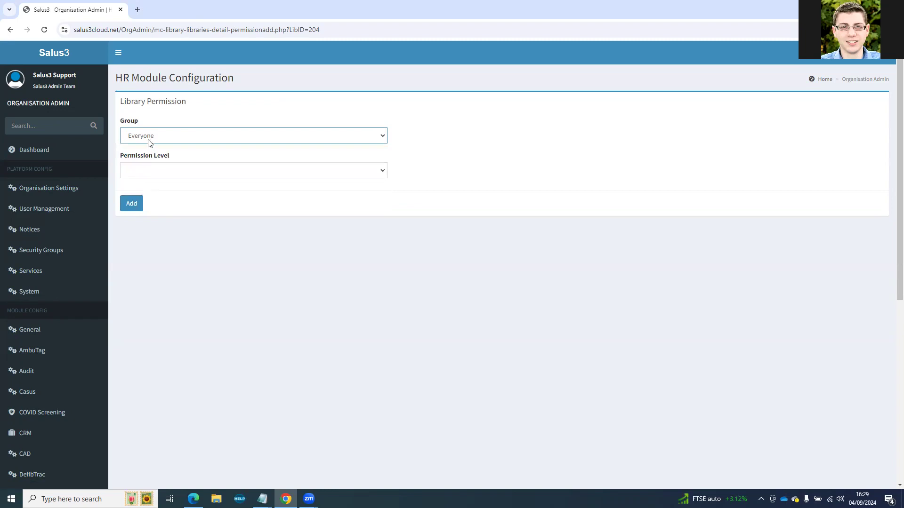
left_click(149, 175)
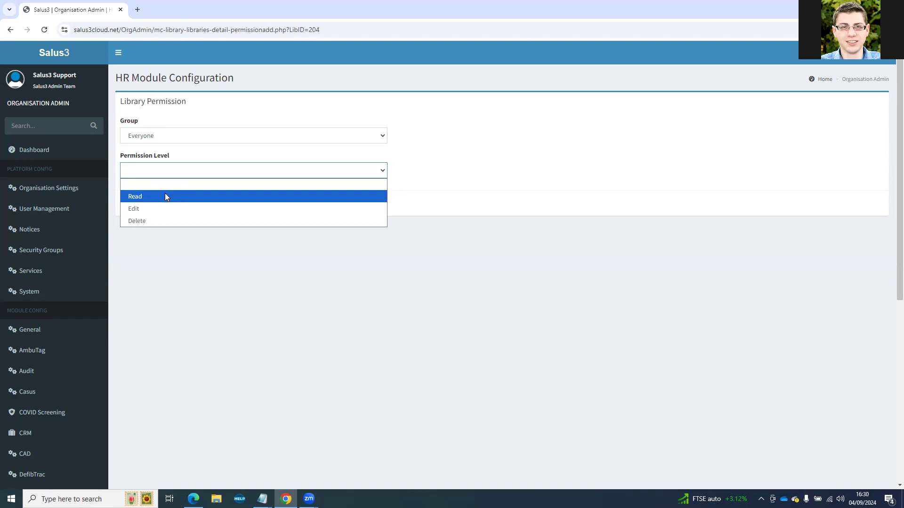
left_click(136, 199)
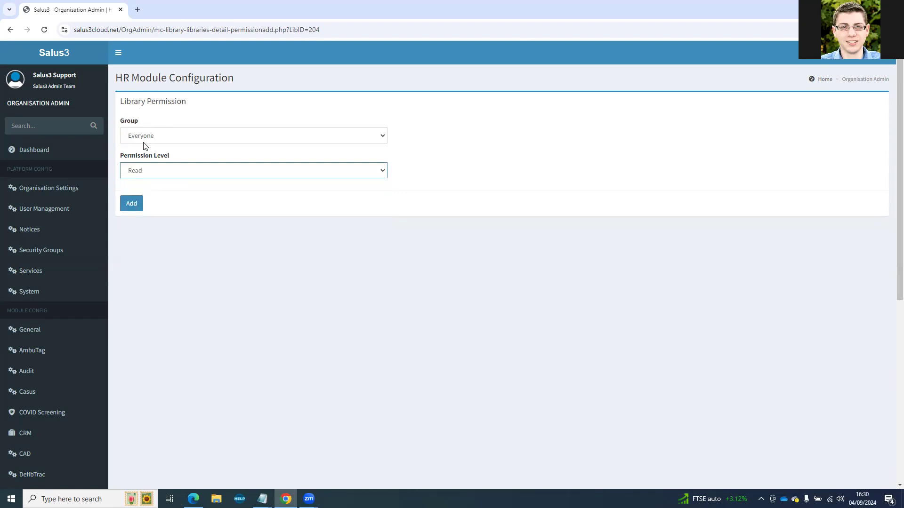
left_click(133, 205)
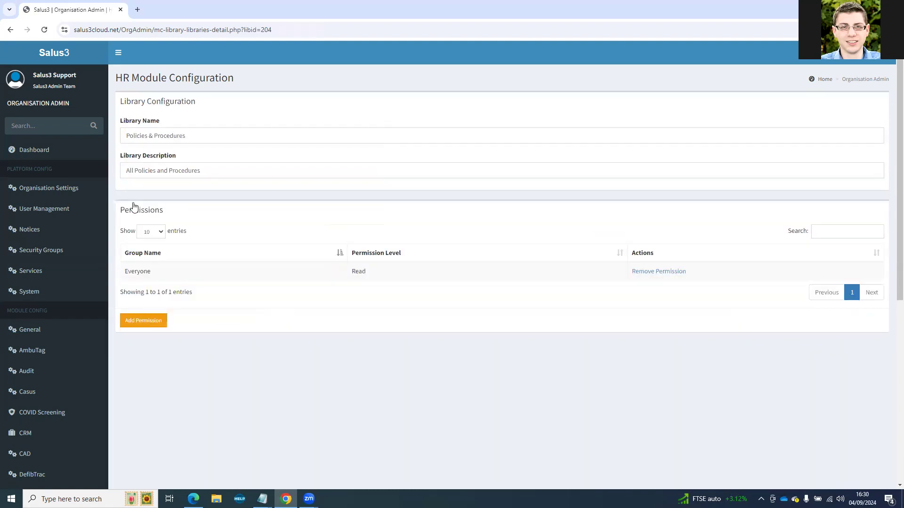
Grant the Administrators group Delete permission on the Policies & Procedures library.
left_click(161, 322)
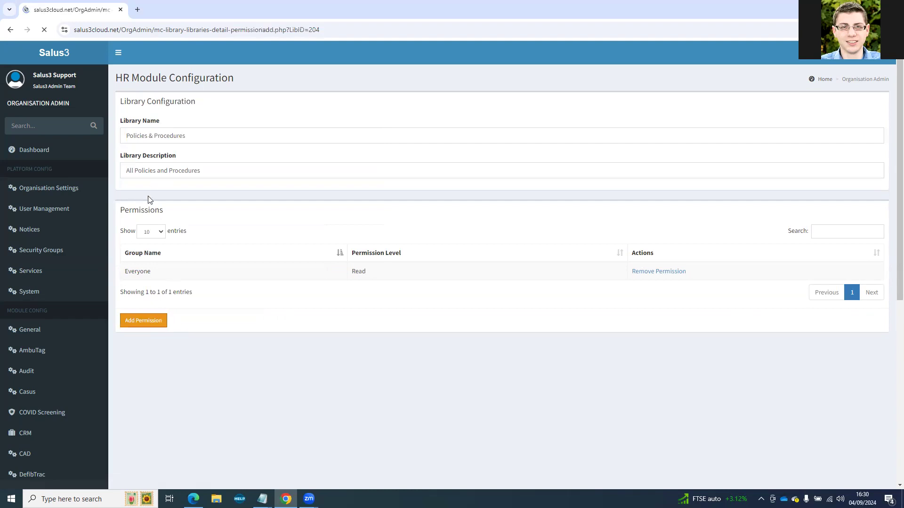
left_click(139, 135)
left_click(138, 160)
left_click(139, 170)
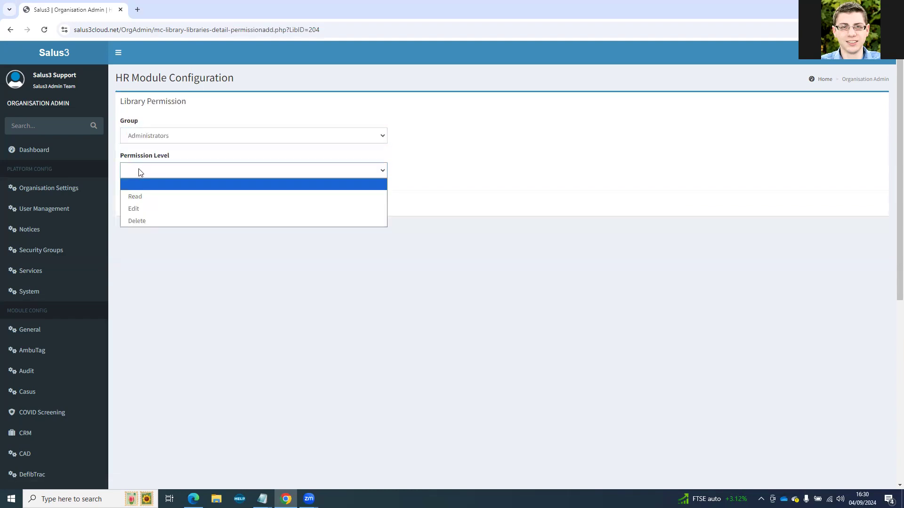
left_click(140, 221)
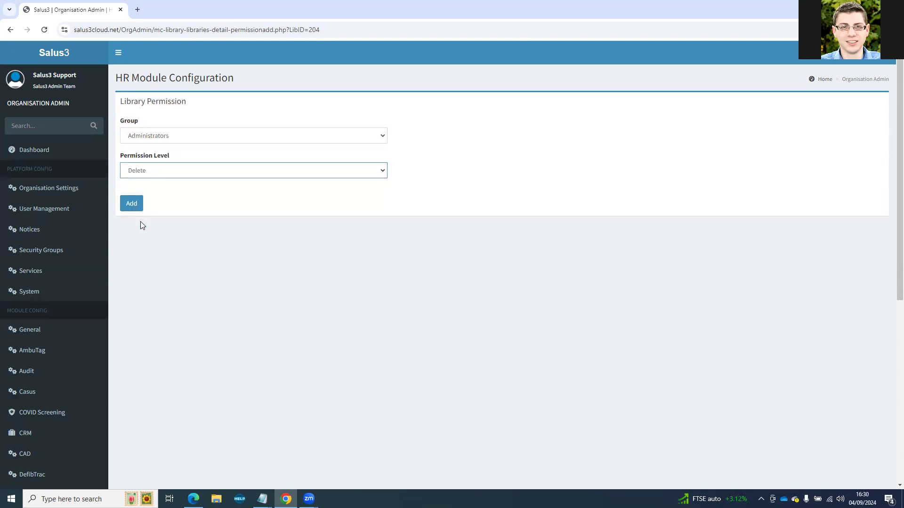
left_click(134, 209)
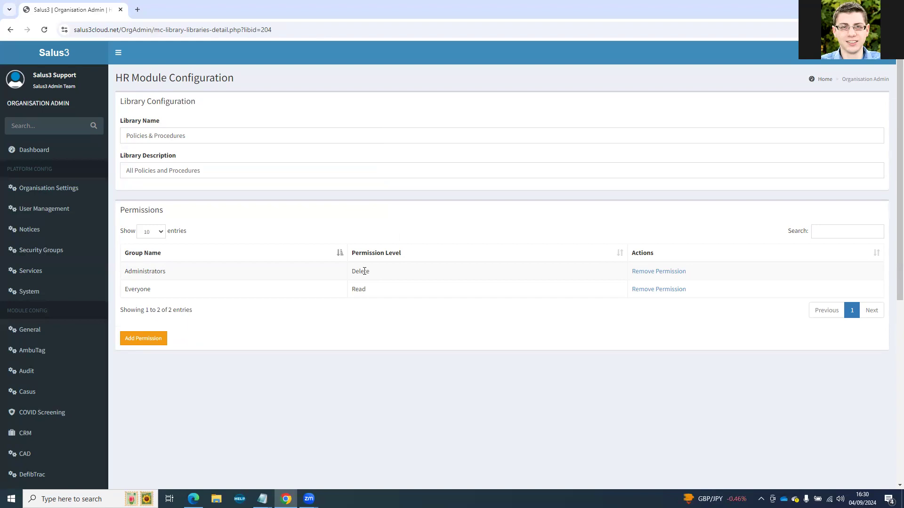
Open Security Groups in a separate browser tab and create a permission group named "Library - Policies & Procedures".
middle_click(31, 253)
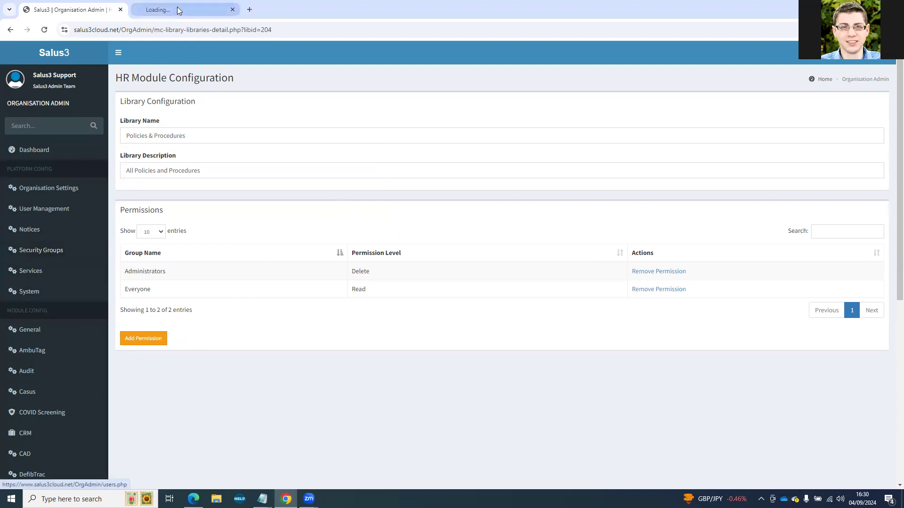
left_click(178, 10)
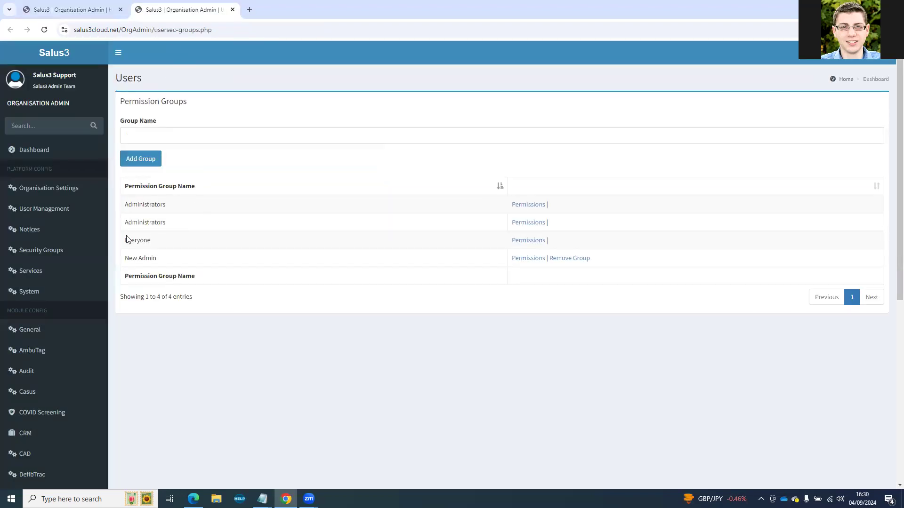
left_click(136, 137)
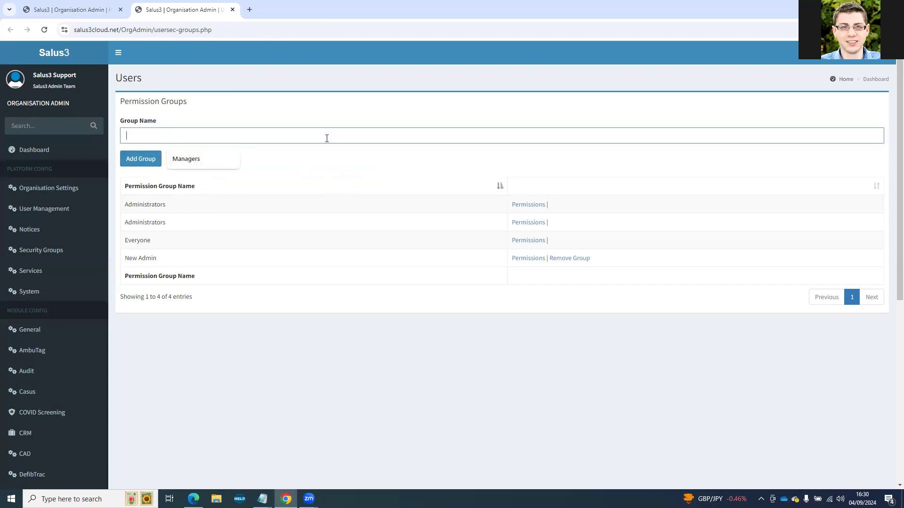
type("Libr")
type("ary - Policies & Pro")
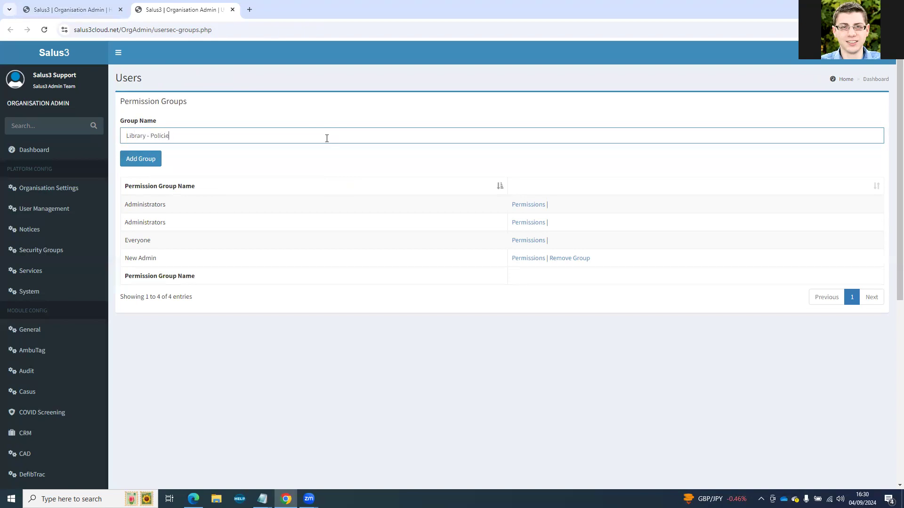
type("cedures")
left_click(135, 161)
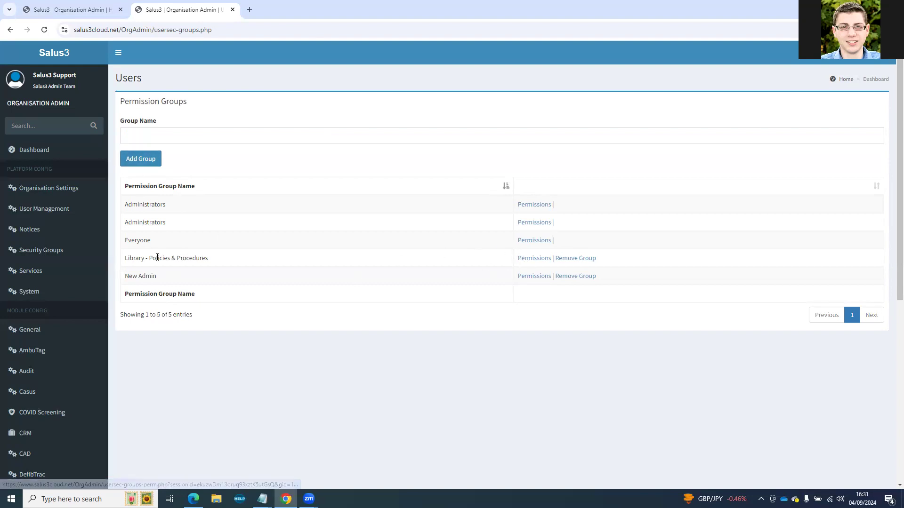
mouse_move(129, 257)
left_mouse_down()
mouse_move(203, 258)
mouse_move(125, 258)
left_mouse_up()
left_click(210, 260)
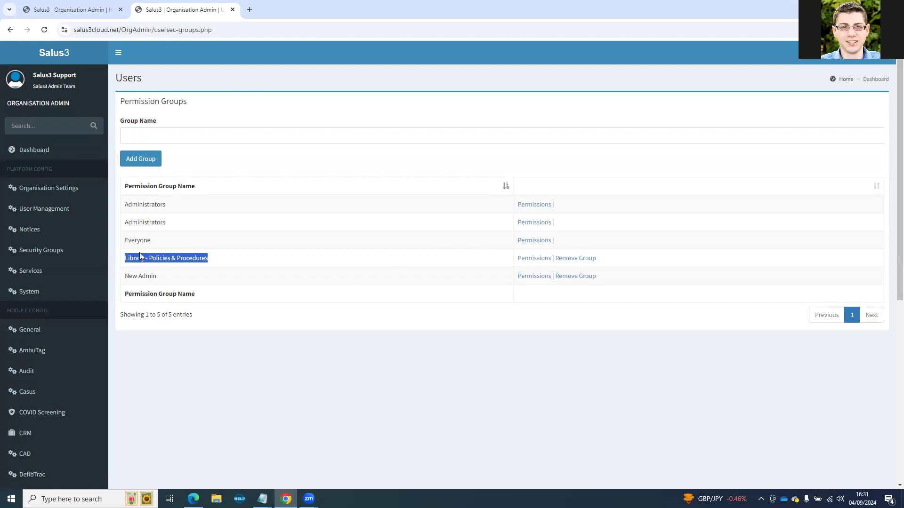
Open a user's account from User Management and add the user to the "Library - Policies & Procedures" permission group.
left_click(44, 210)
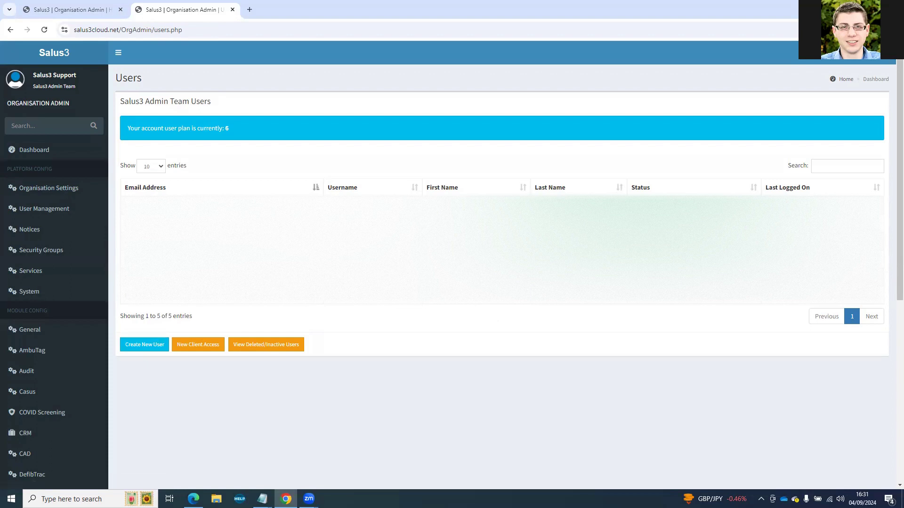
left_click(160, 250)
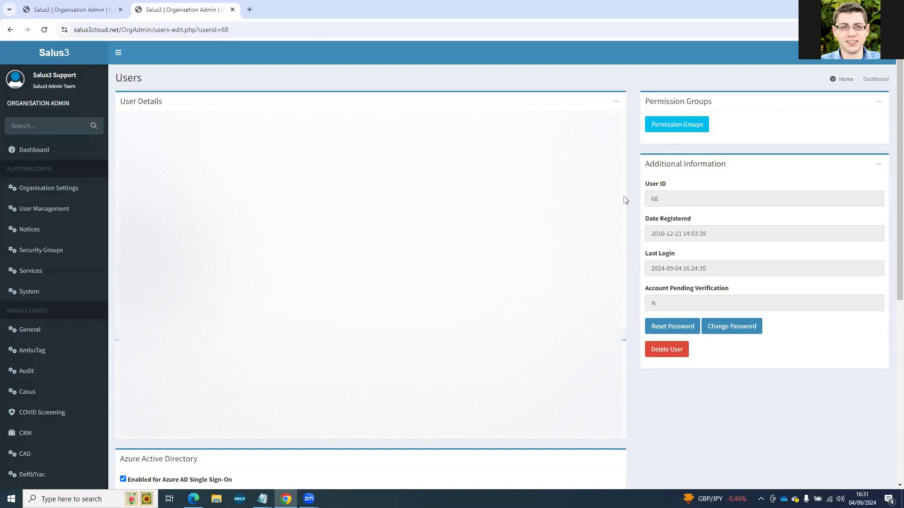
left_click(657, 129)
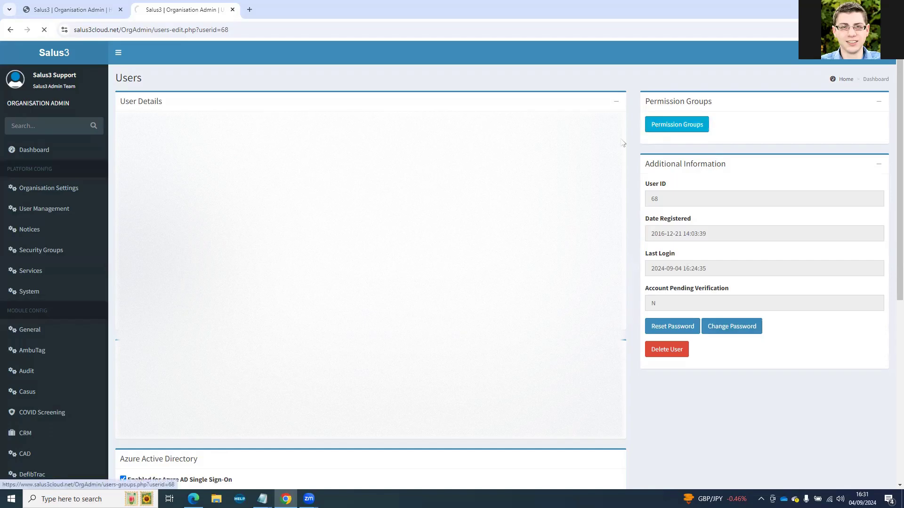
left_click(193, 128)
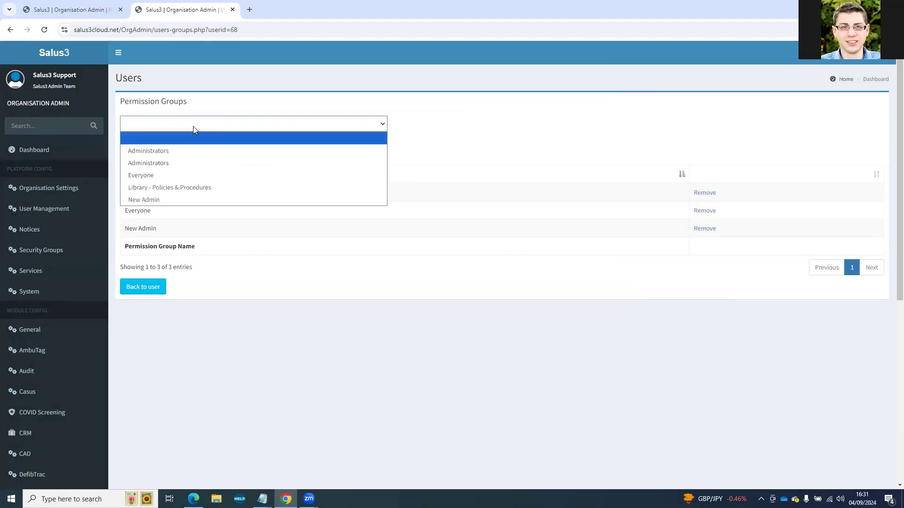
left_click(147, 188)
left_click(146, 150)
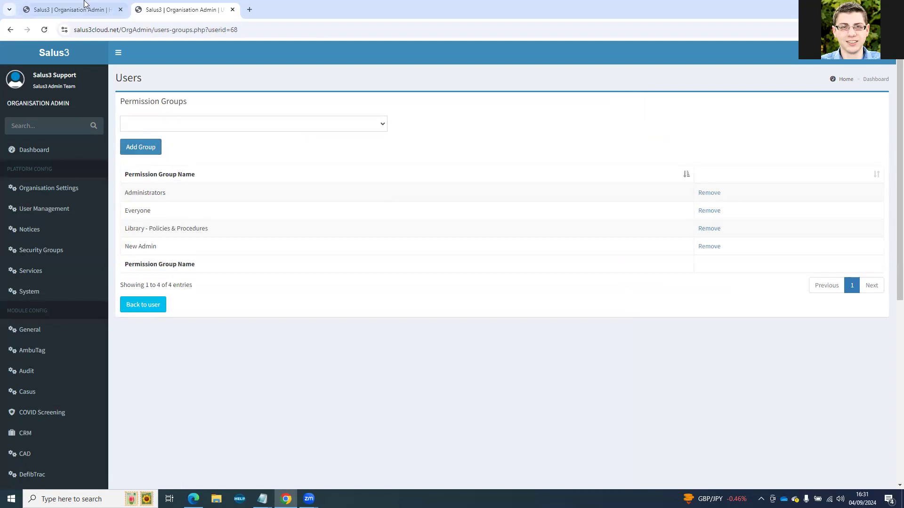
Return to the library's configuration and grant the "Library - Policies & Procedures" group Delete permission.
left_click(71, 10)
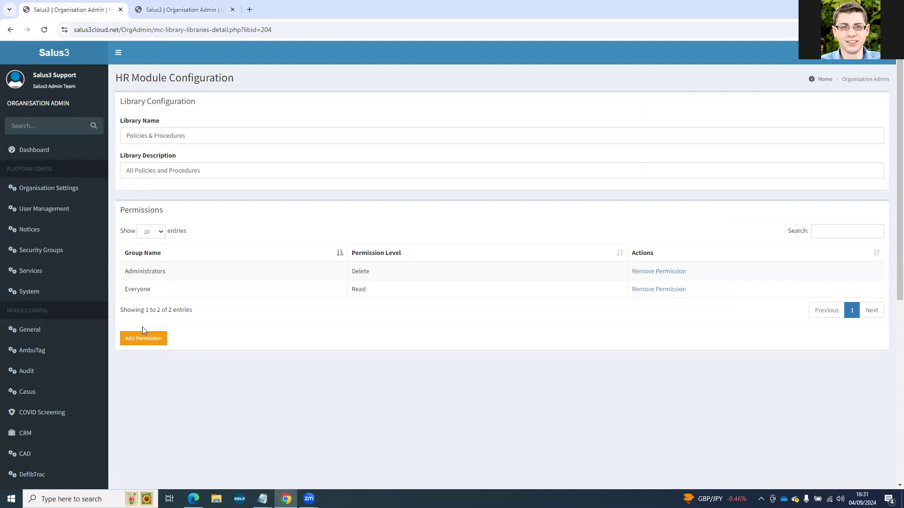
left_click(143, 339)
left_click(150, 139)
left_click(149, 196)
left_click(143, 172)
left_click(139, 221)
left_click(132, 205)
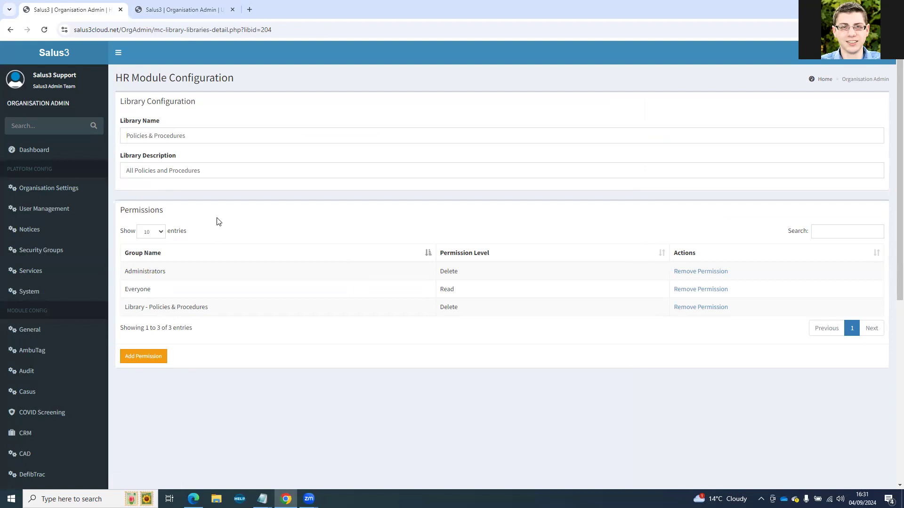
Open the folder configuration of the Policies & Procedures library and add a folder named "Clinical" with the description "Clinical Policies & Procedures".
scroll(88, 299, "down", 4)
left_click(54, 369)
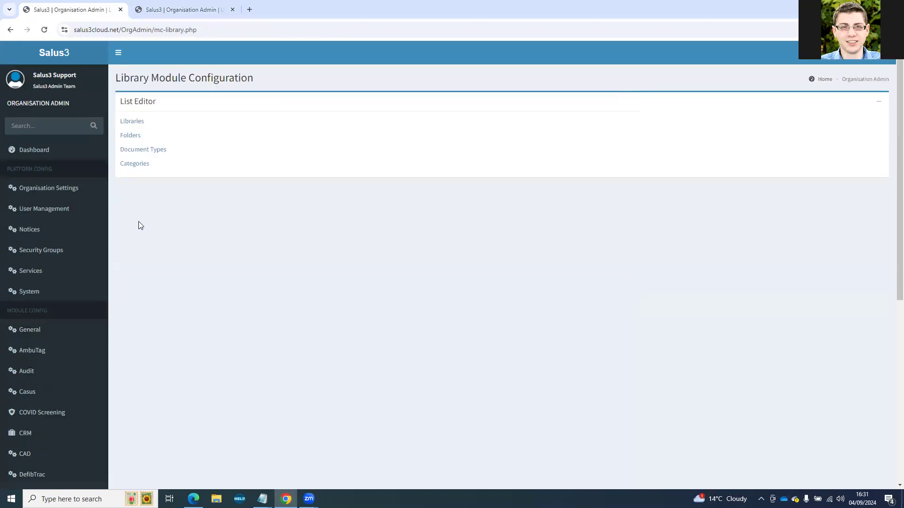
left_click(127, 137)
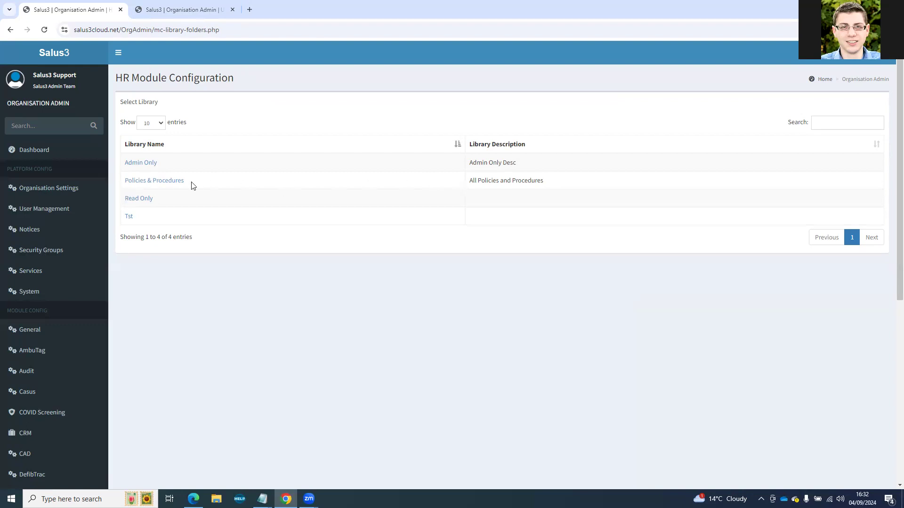
left_click(142, 181)
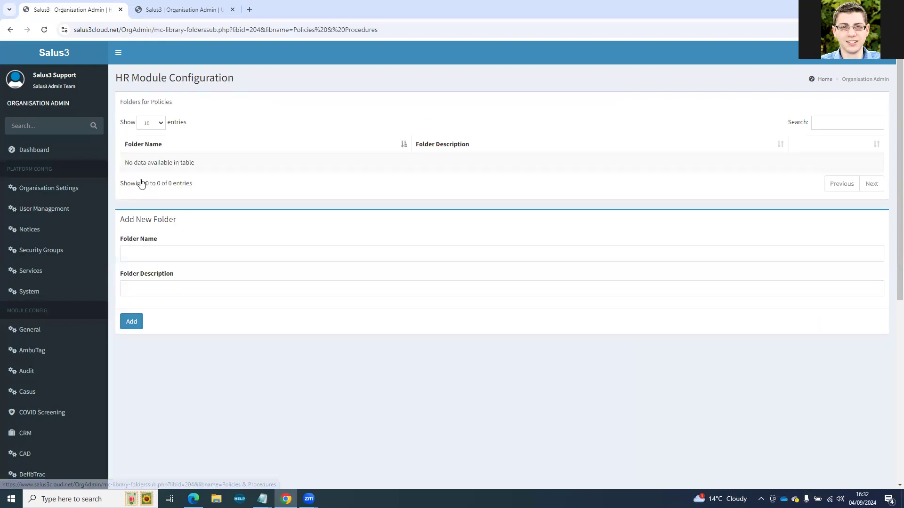
left_click(134, 254)
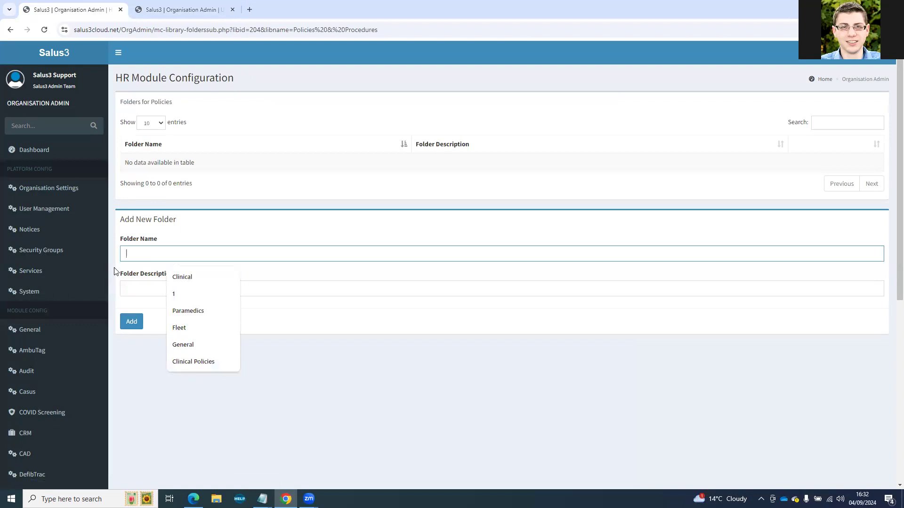
left_click(183, 277)
left_click(161, 292)
left_click(178, 311)
left_click(129, 324)
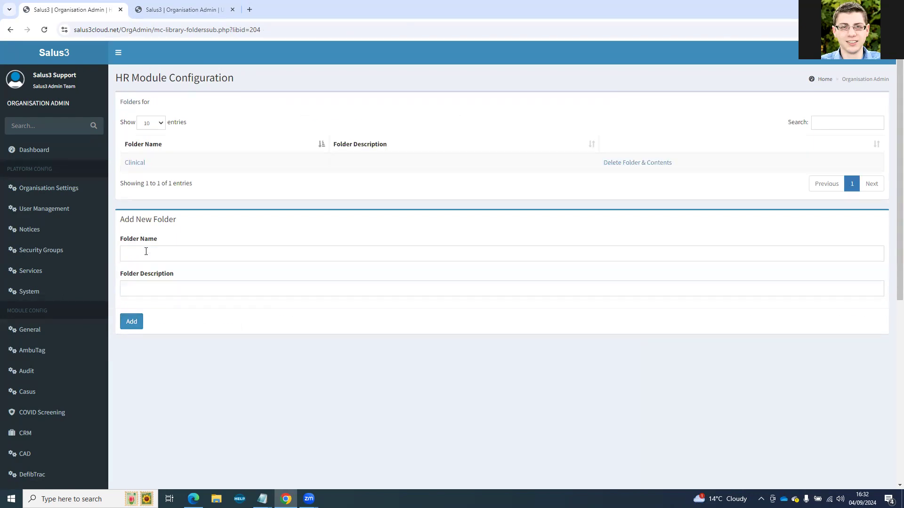
Add another folder named "General" with the description "General Policies".
left_click(146, 251)
left_click(190, 343)
left_click(150, 293)
left_click(193, 328)
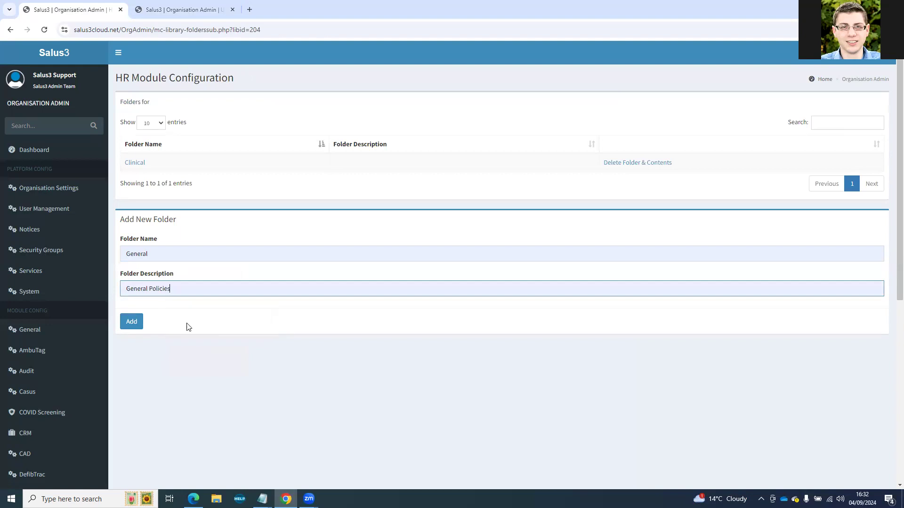
left_click(137, 323)
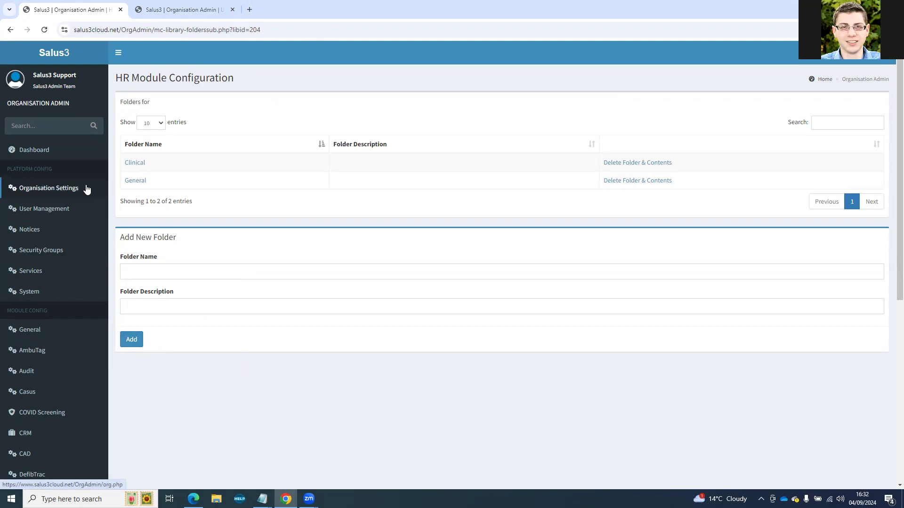
Open the Library module in a separate browser tab and go to the Clinical folder of the Policies & Procedures library.
middle_click(52, 57)
left_click(311, 6)
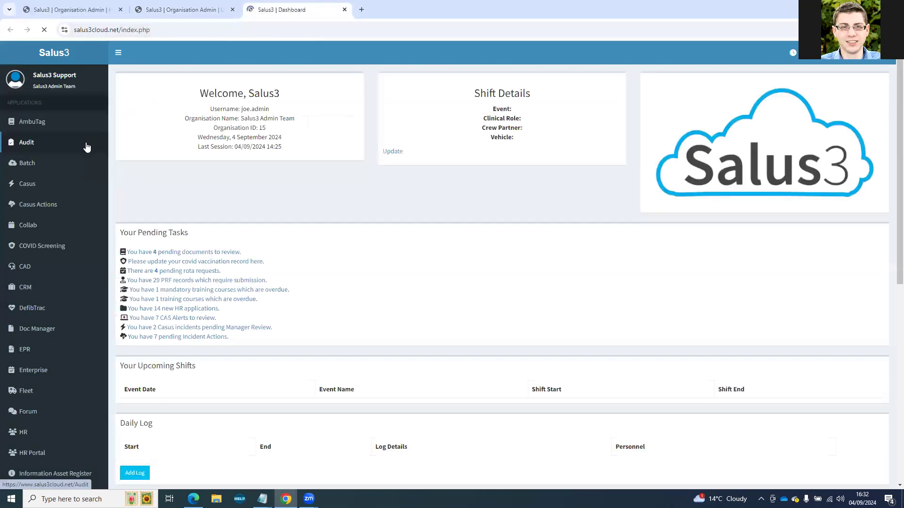
scroll(61, 224, "down", 6)
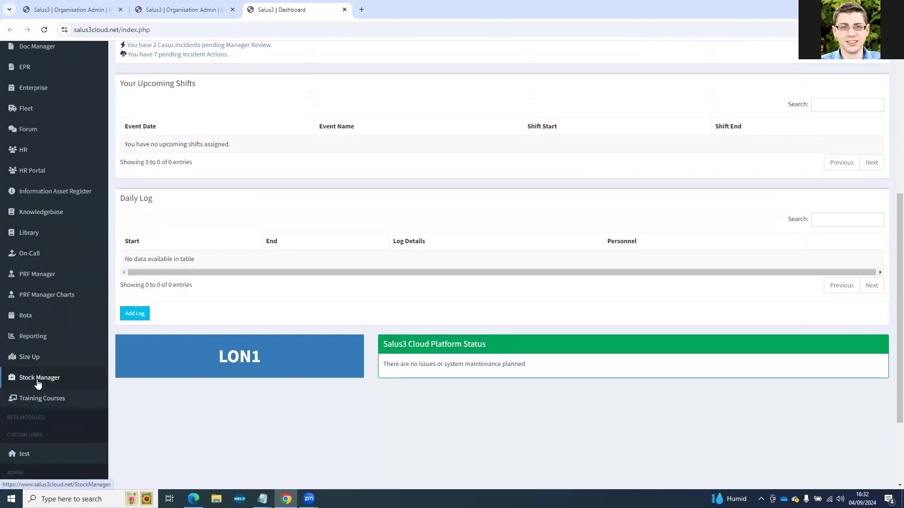
left_click(29, 237)
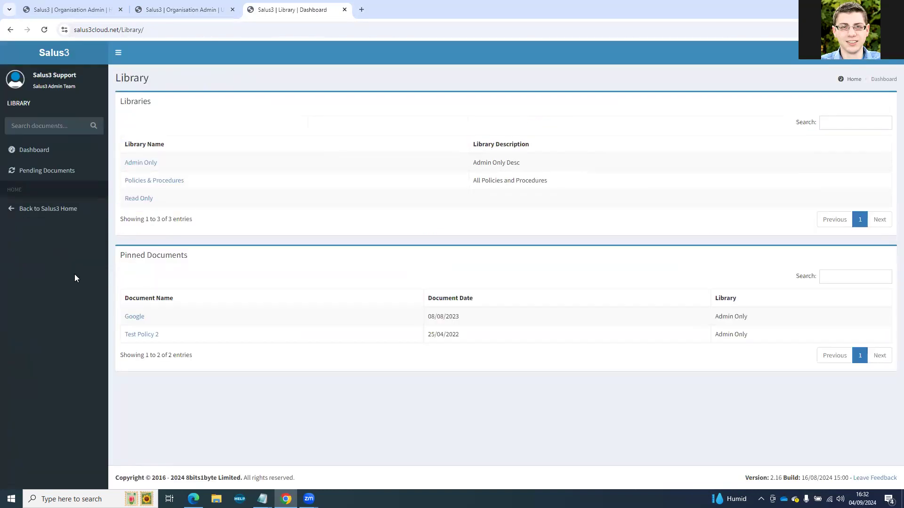
left_click(131, 184)
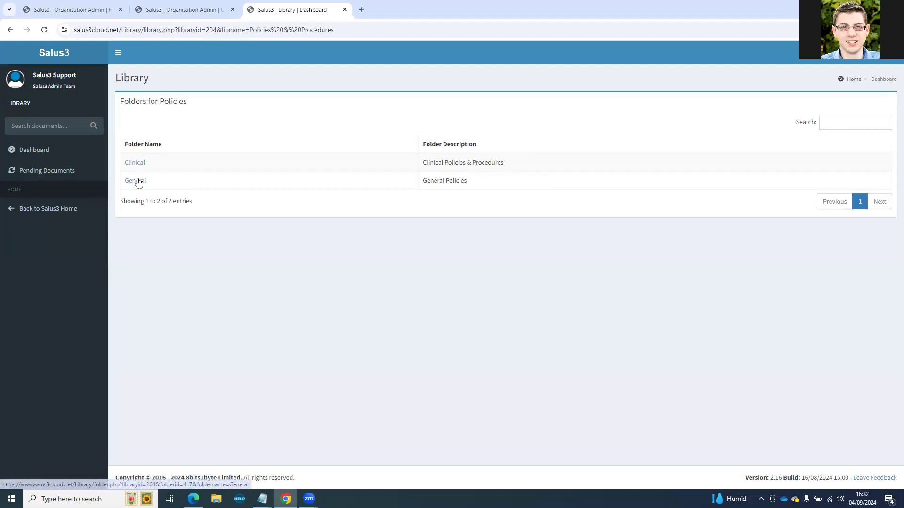
left_click(135, 165)
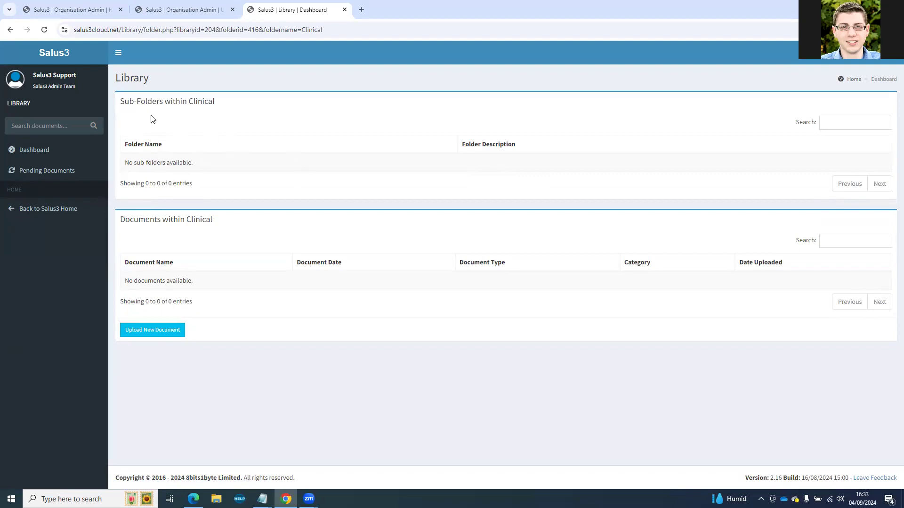
Check the sub-folder setup of the Clinical folder in the library configuration and return to the Library module.
left_click(100, 14)
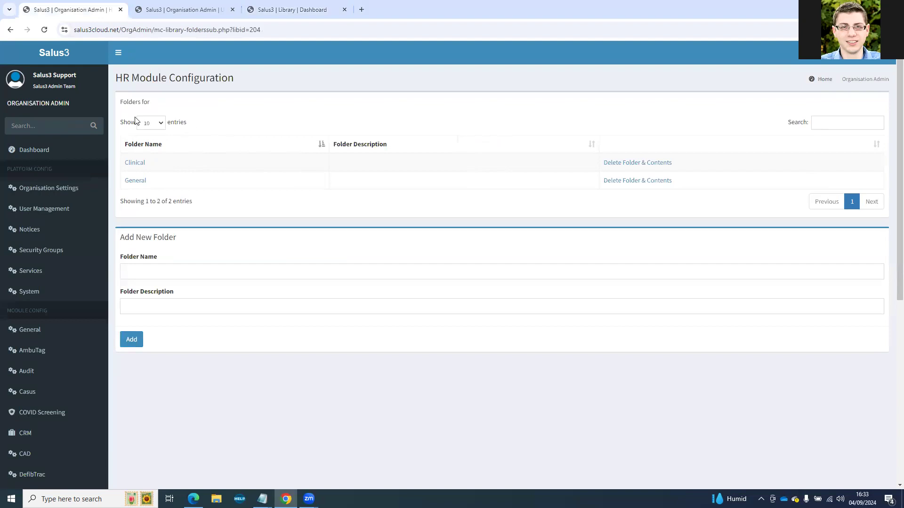
left_click(134, 165)
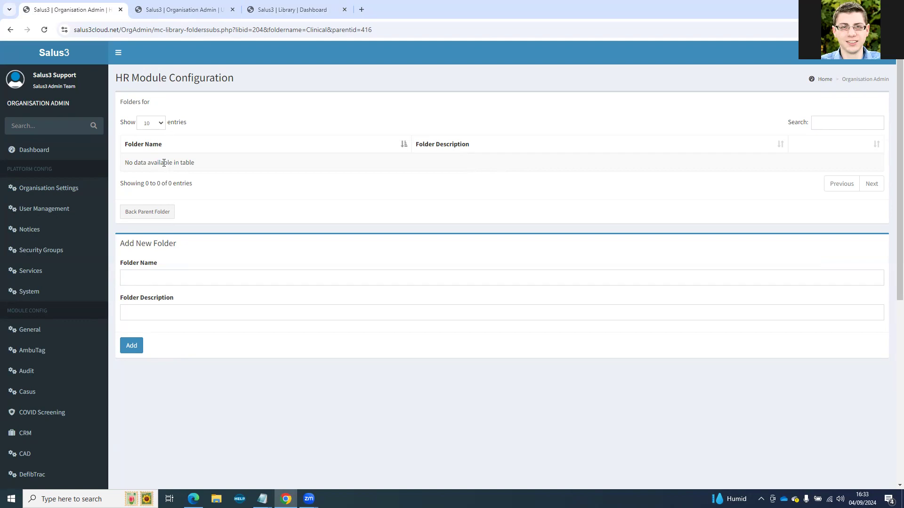
left_click(284, 13)
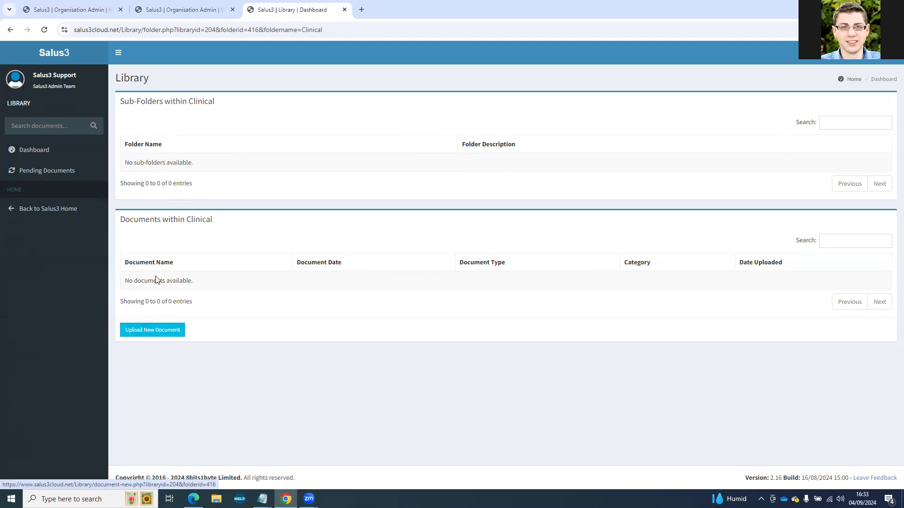
Start a new document upload in the Clinical folder, named "Test Clinical Policy" and dated 04/09/2023.
left_click(150, 333)
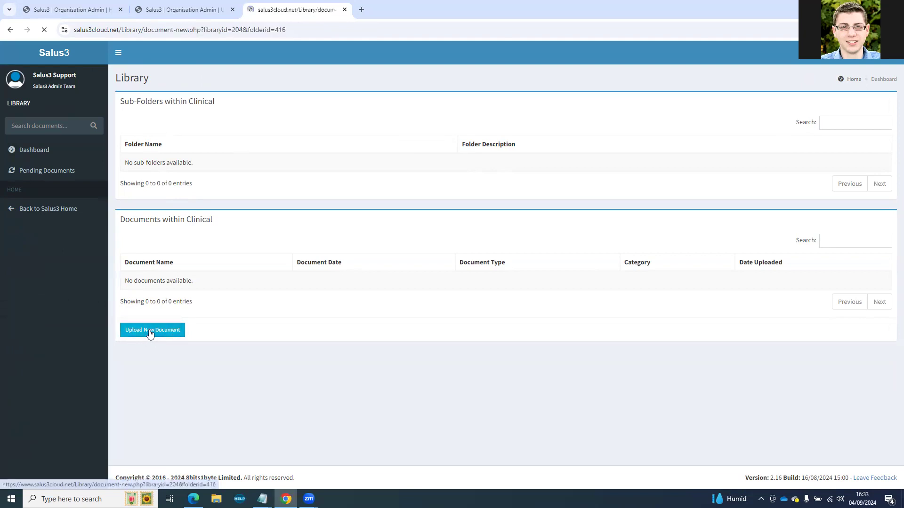
left_click(146, 141)
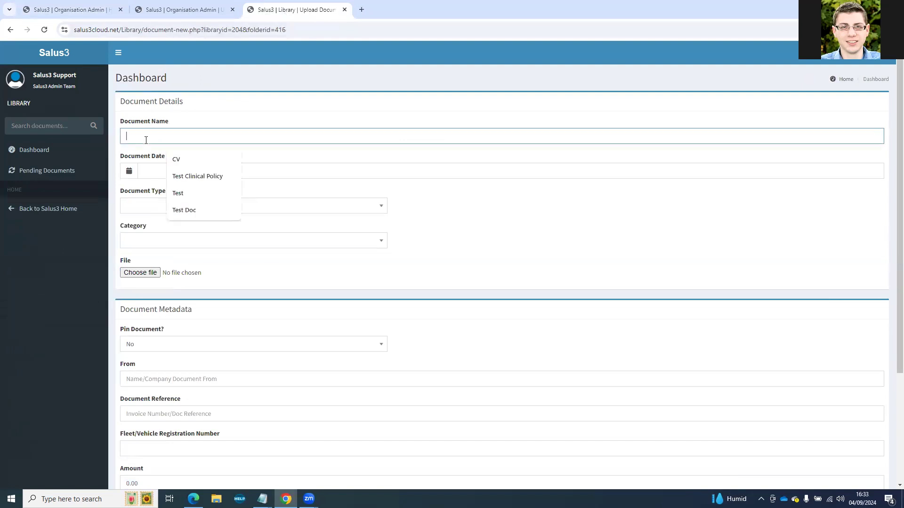
left_click(196, 177)
left_click(160, 171)
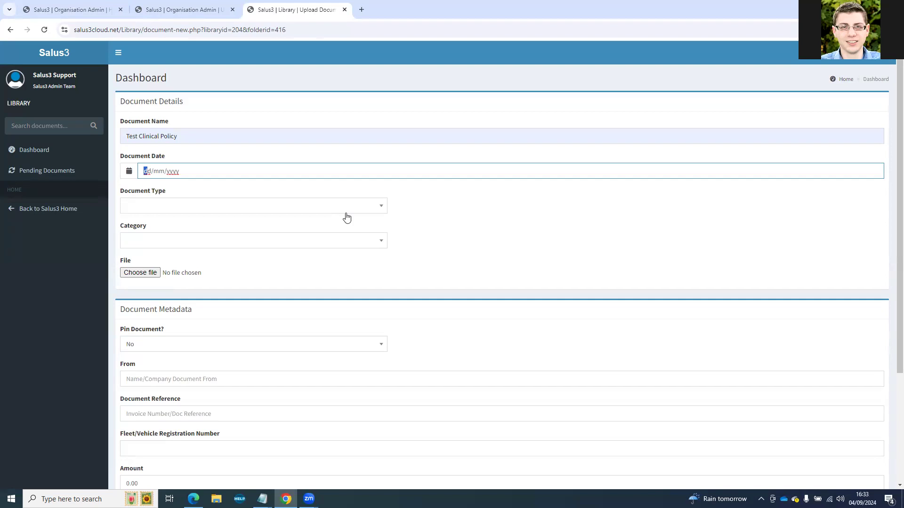
type("04/09/2023")
Set the document type to Policy and leave the category blank.
left_click(323, 211)
left_click(323, 210)
left_click(294, 249)
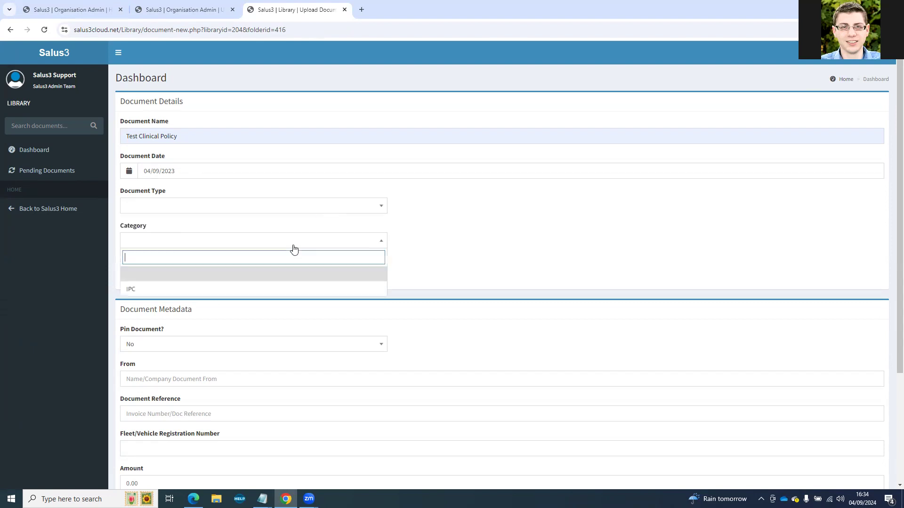
left_click(229, 288)
left_click(176, 206)
left_click(137, 254)
left_click(141, 242)
left_click(135, 274)
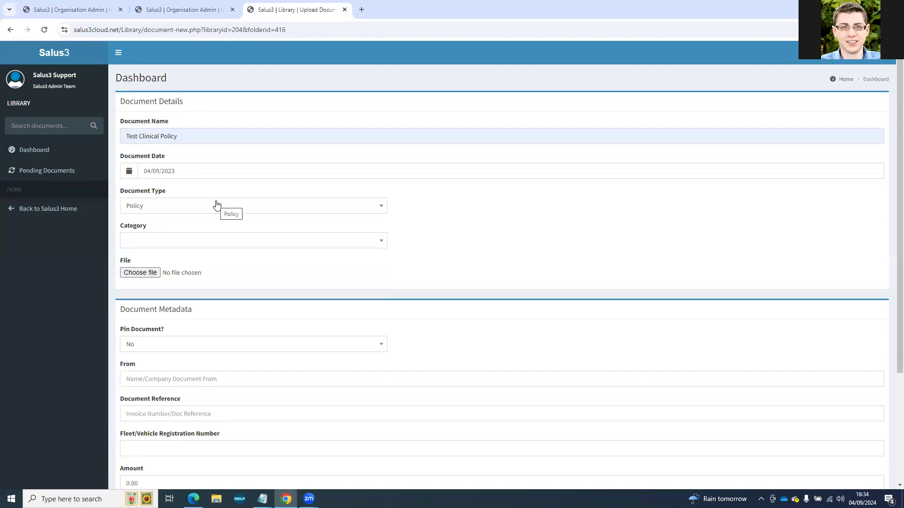
Review where document types are defined in the Library module configuration.
left_click(41, 10)
scroll(21, 391, "down", 2)
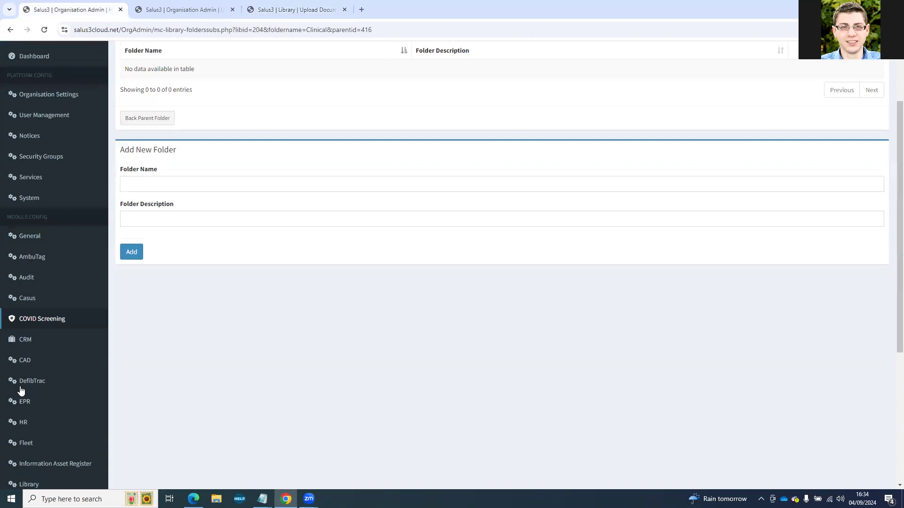
scroll(26, 447, "down", 3)
left_click(21, 348)
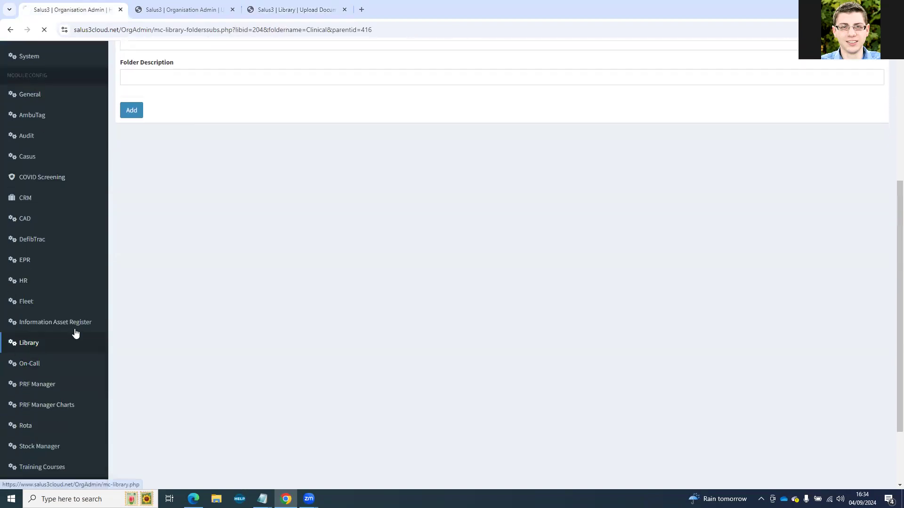
left_click(142, 154)
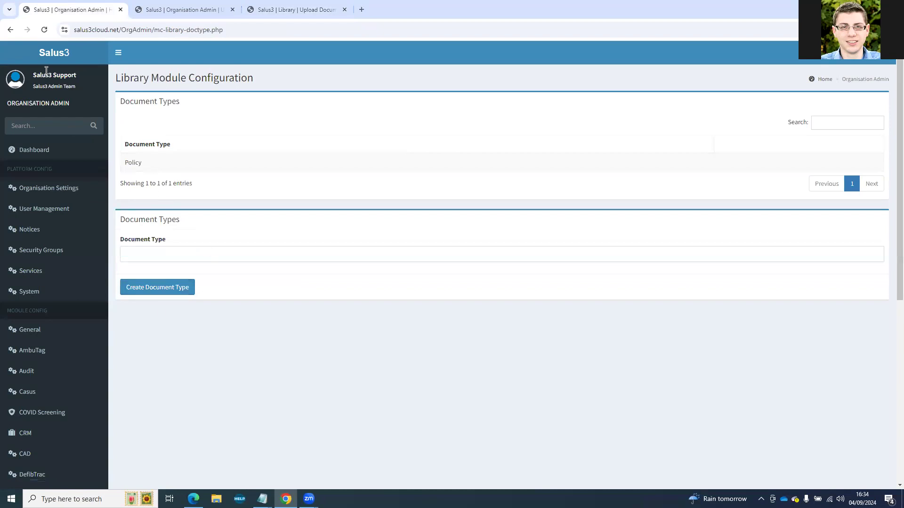
left_click(10, 29)
Return to the document upload form and attach the file "Test Document.pdf".
left_click(272, 5)
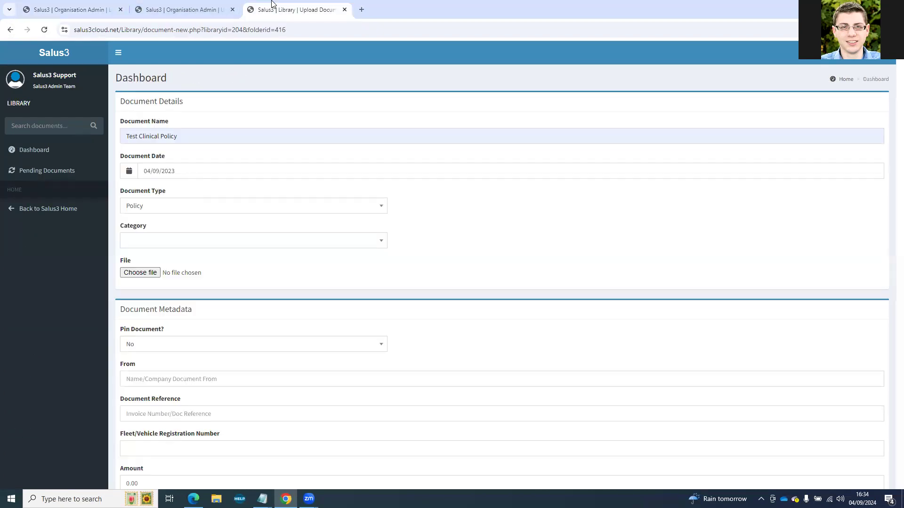
left_click(139, 273)
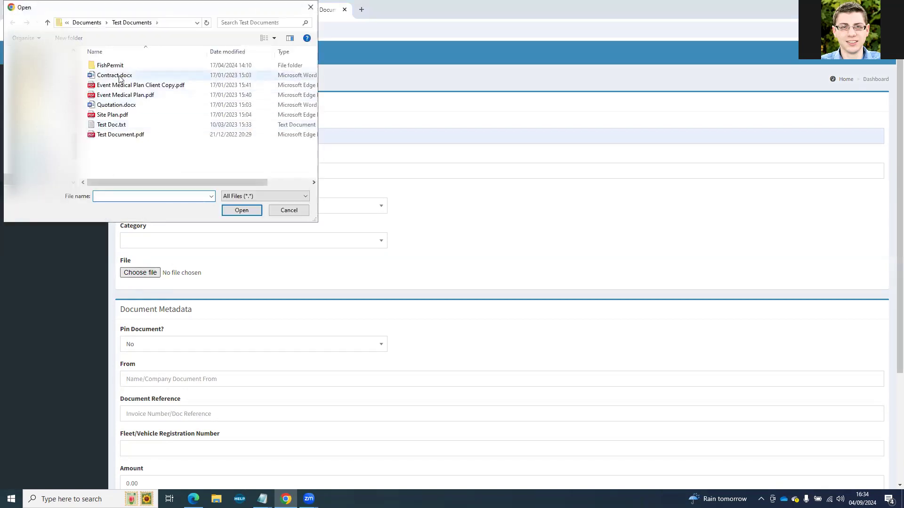
left_click(103, 135)
left_click(240, 210)
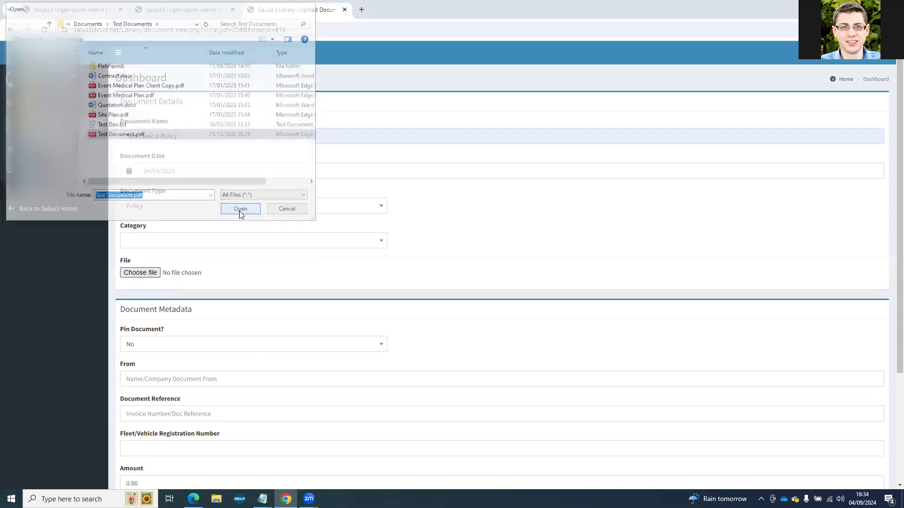
Set the document to be pinned in its metadata.
scroll(191, 303, "down", 3)
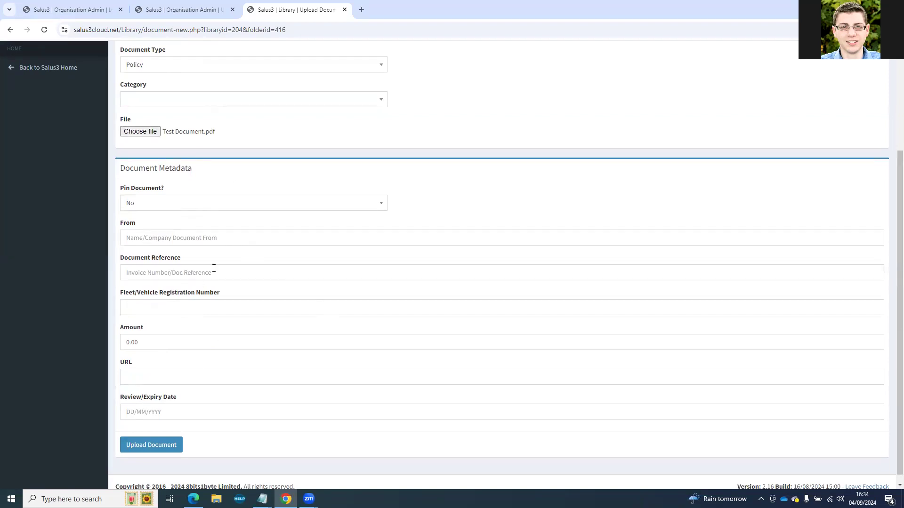
left_click(132, 205)
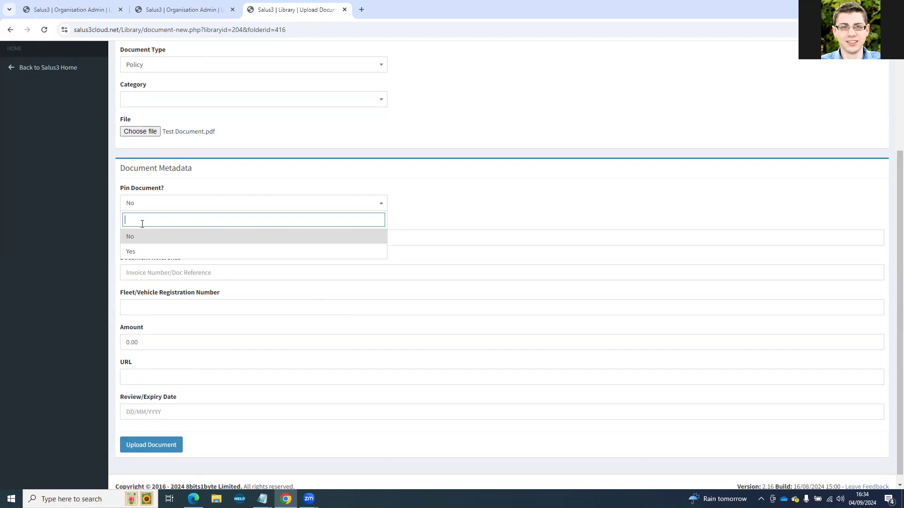
left_click(143, 253)
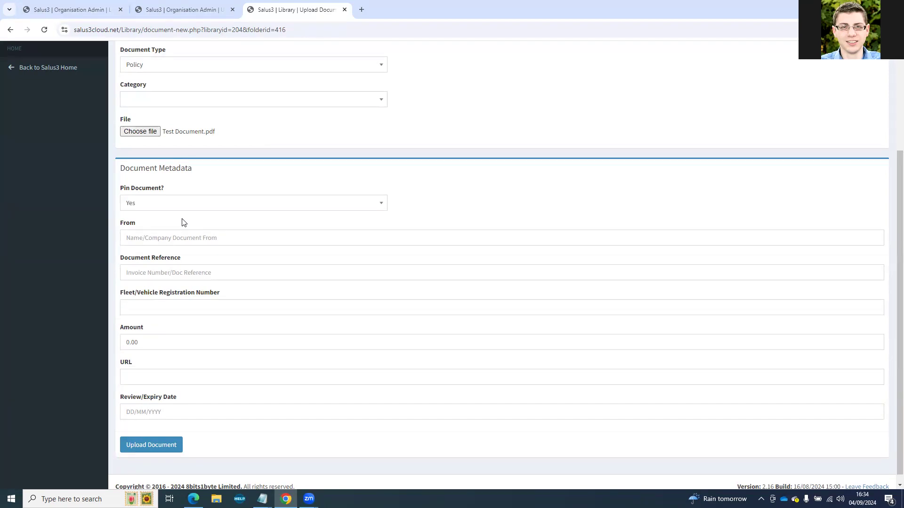
Examine the remaining metadata fields, from the document's source and reference through vehicle registration, amount and URL to the review/expiry date.
left_click(157, 237)
left_click(171, 273)
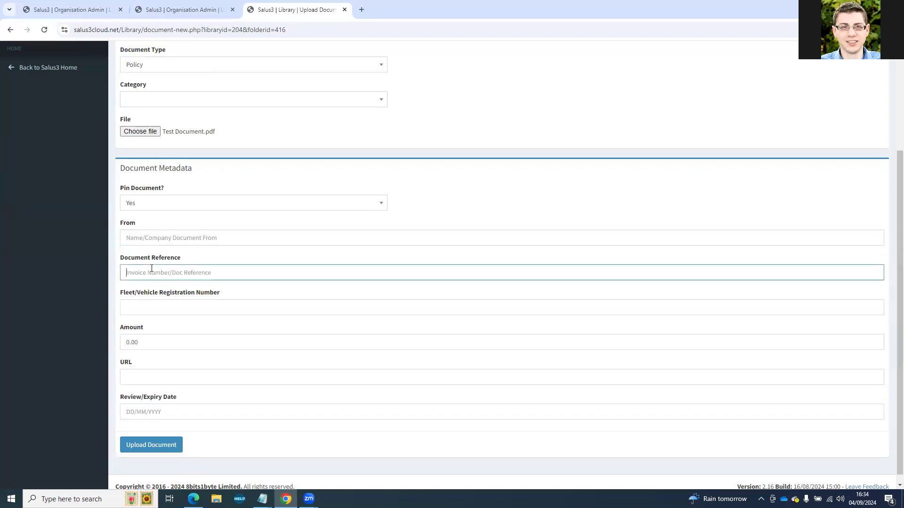
left_click(137, 306)
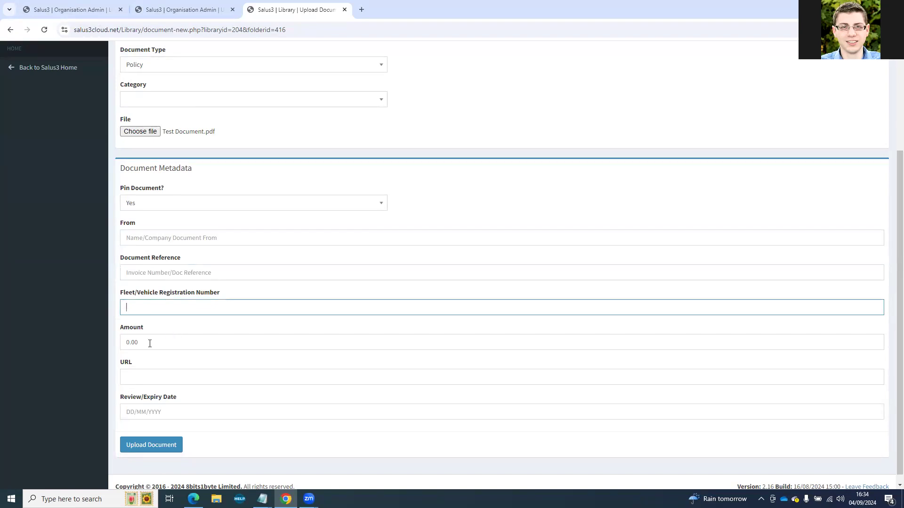
left_click(304, 372)
left_click(217, 363)
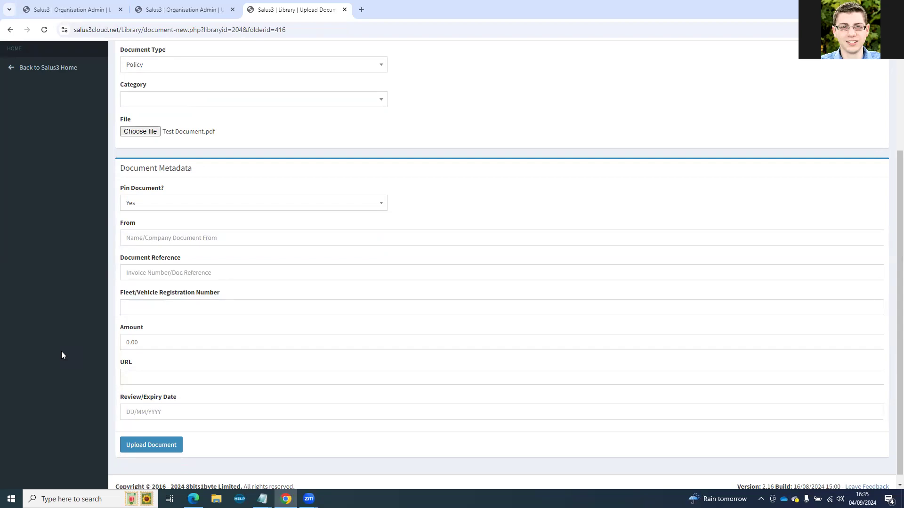
left_click(123, 413)
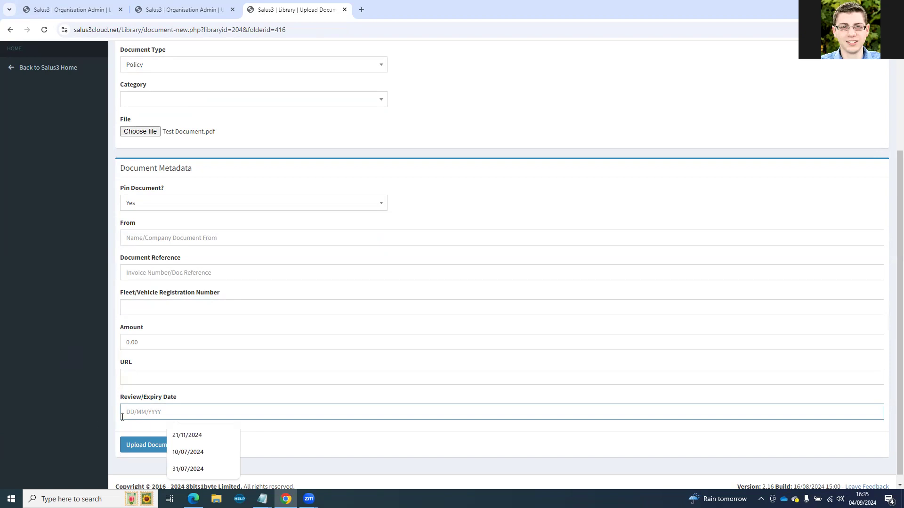
scroll(118, 424, "up", 2)
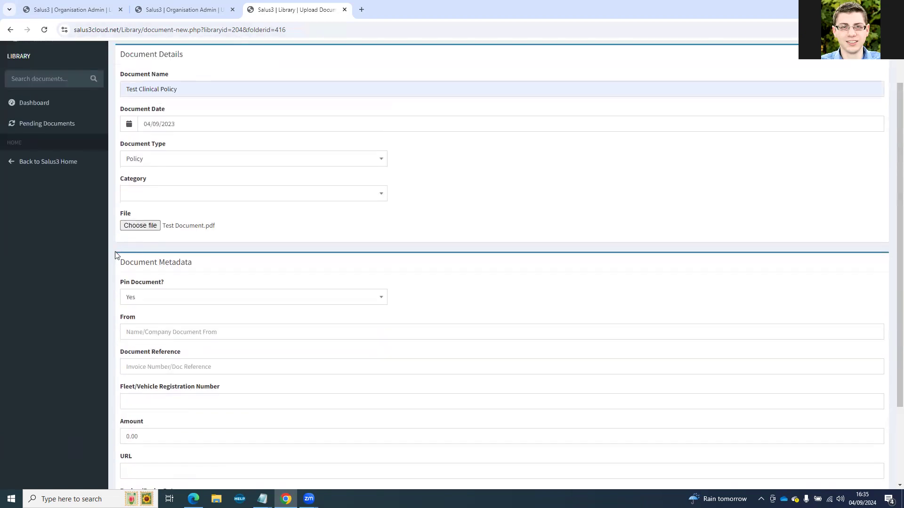
scroll(94, 268, "down", 1)
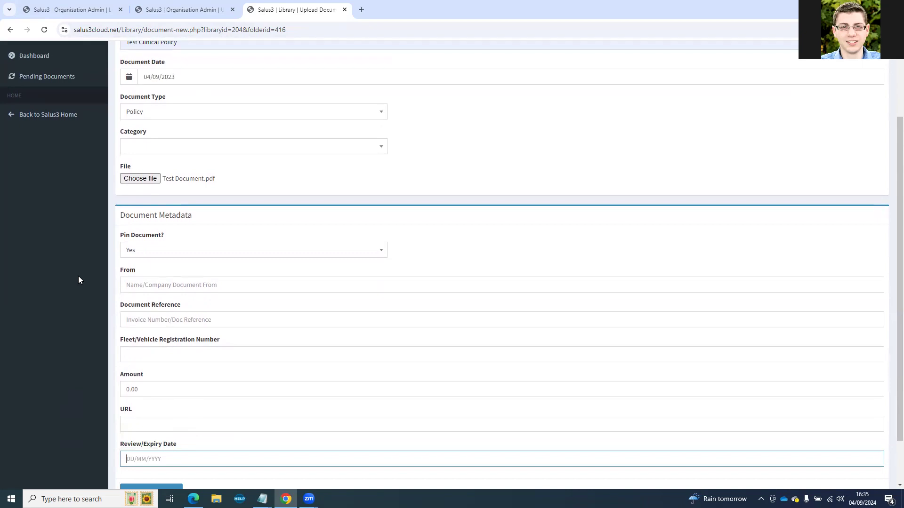
Set the review/expiry date to 01/09/2024 and upload the document.
type("01/09/2024")
scroll(96, 328, "down", 2)
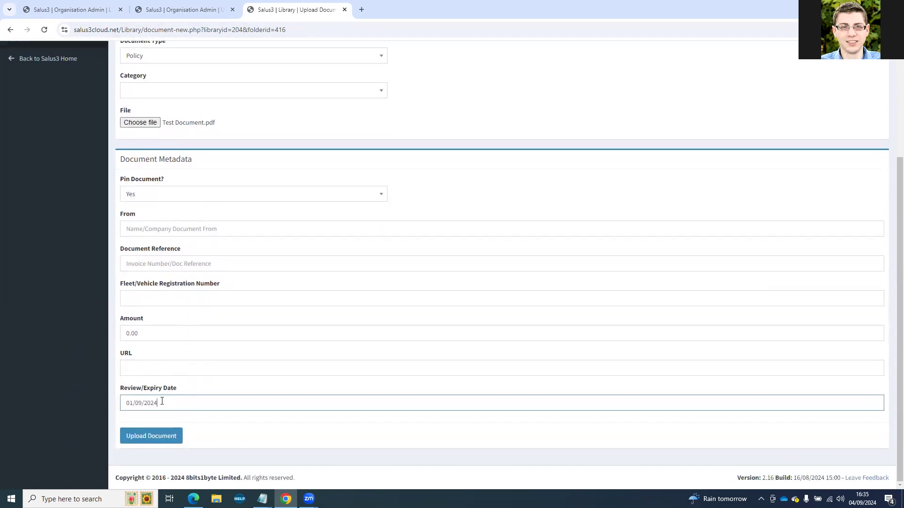
left_click(152, 441)
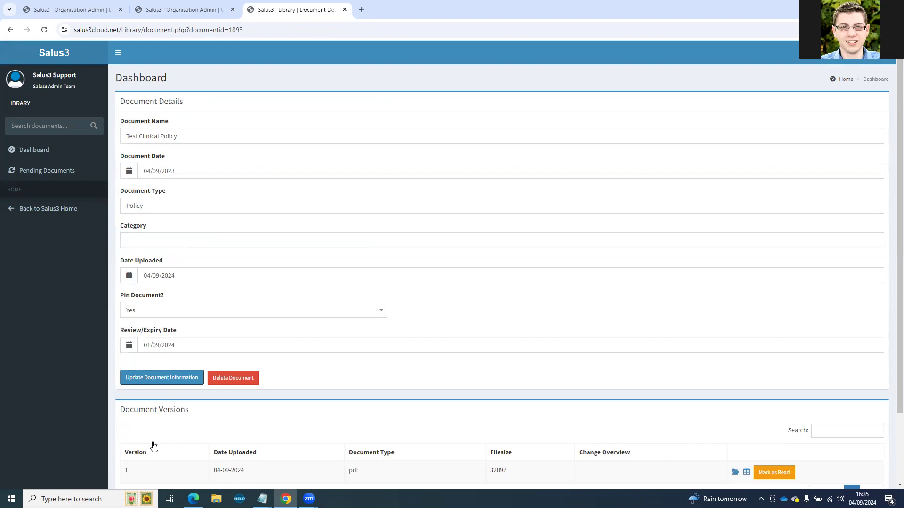
Preview the PDF of version 1 of the Test Clinical Policy, and return to the document details.
scroll(363, 367, "down", 2)
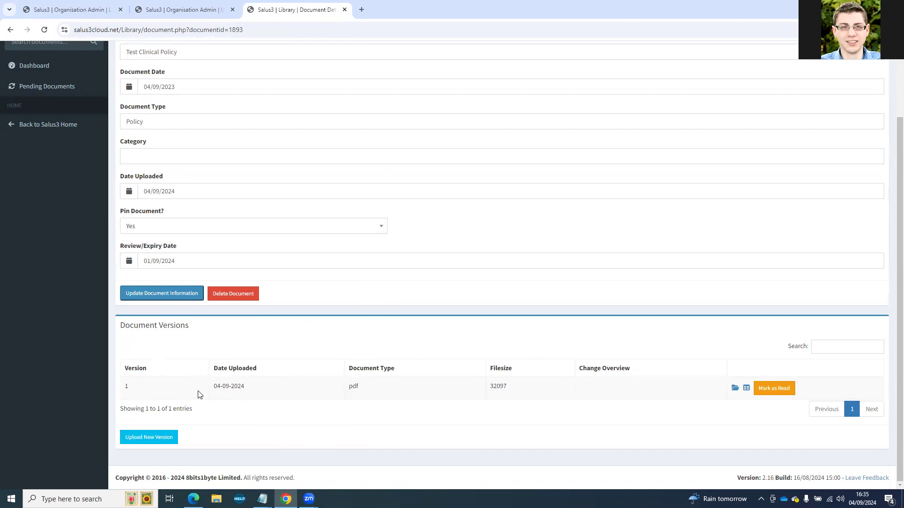
left_click(735, 388)
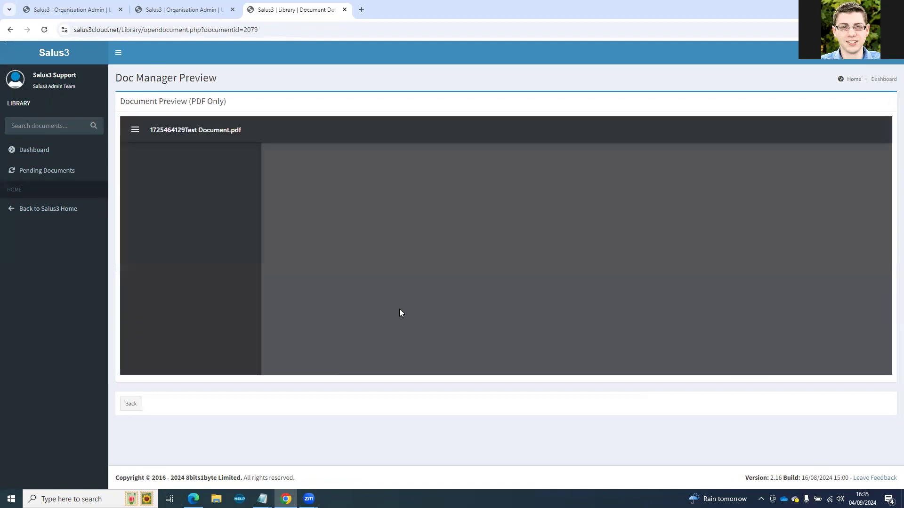
scroll(463, 217, "down", 1)
scroll(478, 225, "up", 1)
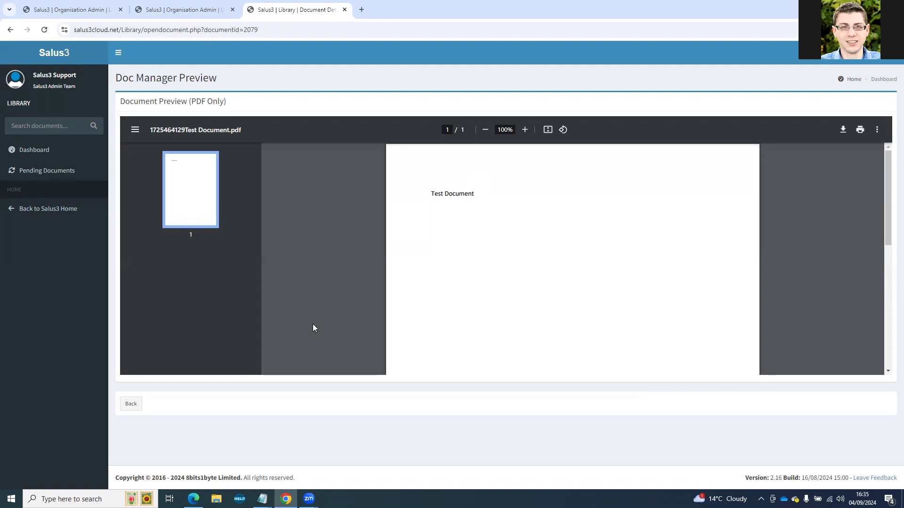
left_click(133, 406)
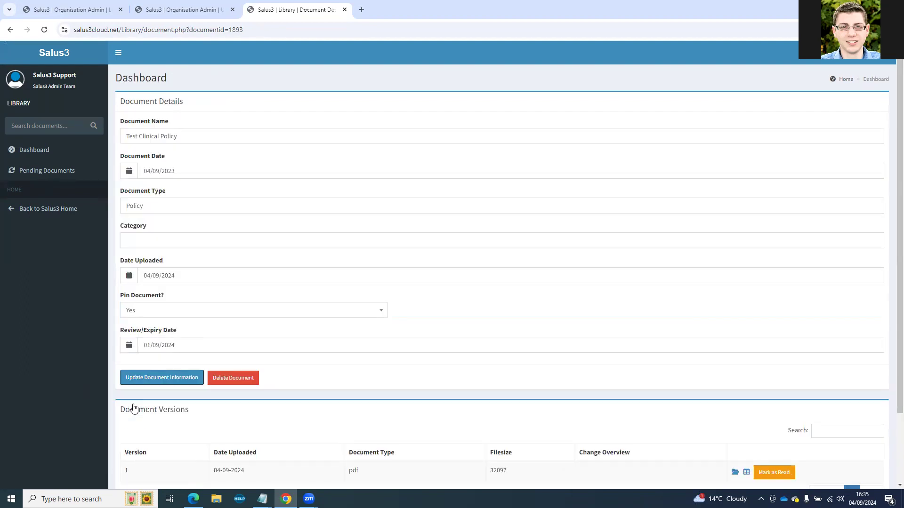
Set the Test Clinical Policy's pin option to No and save the updated document information.
scroll(134, 408, "down", 1)
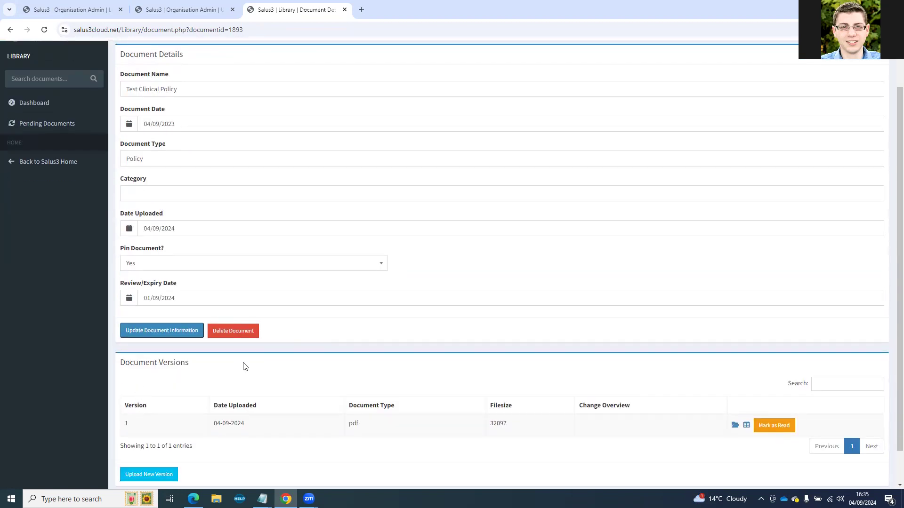
left_click(180, 264)
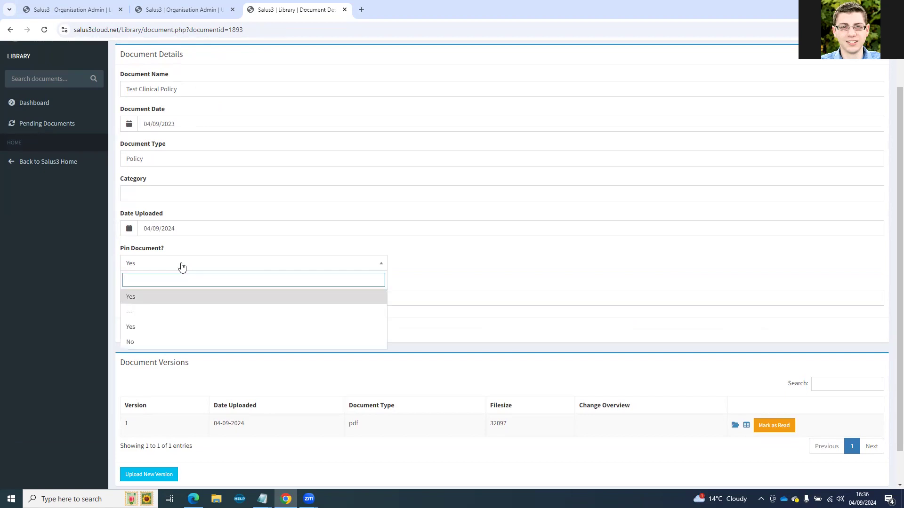
left_click(128, 347)
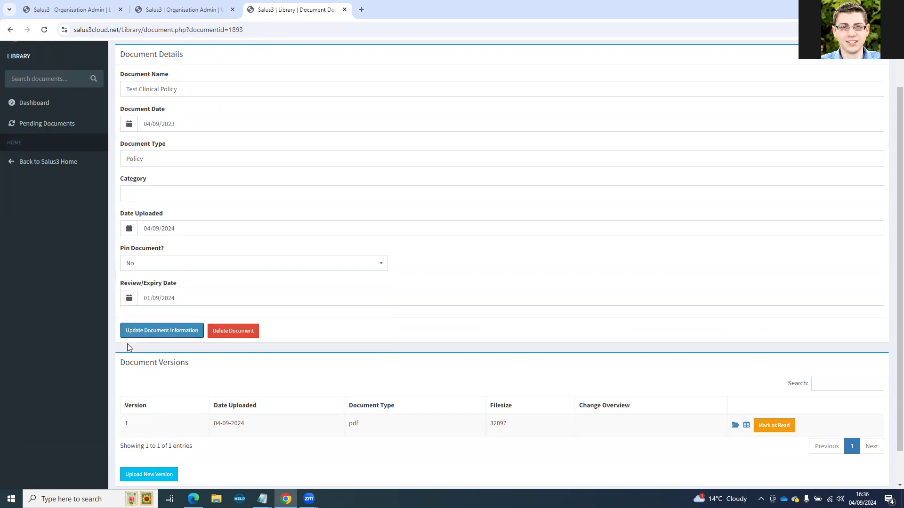
left_click(134, 263)
left_click(133, 339)
left_click(141, 331)
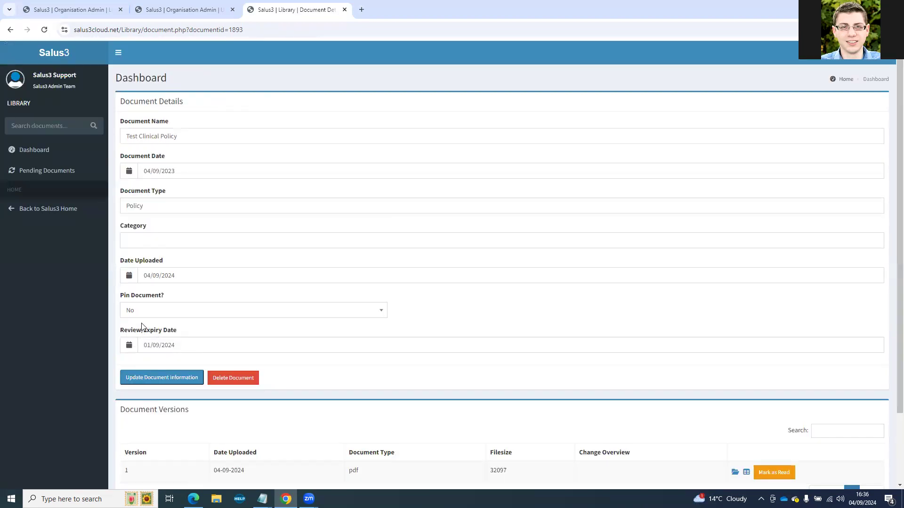
Review the audit log of the Test Clinical Policy and return to its document versions.
scroll(135, 304, "down", 2)
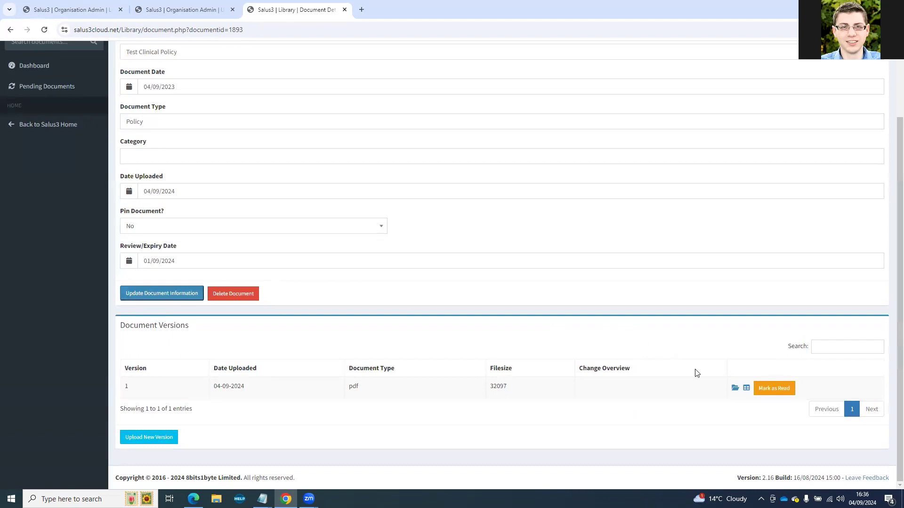
left_click(746, 389)
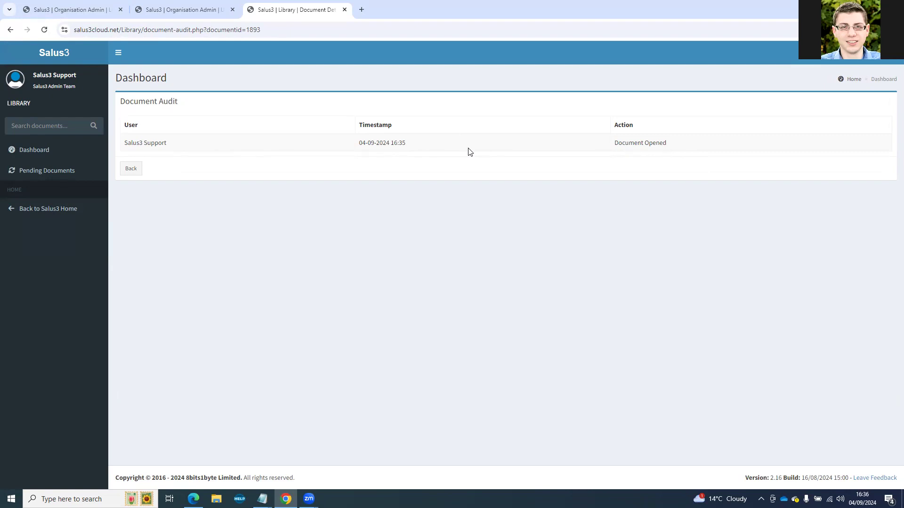
left_click(123, 171)
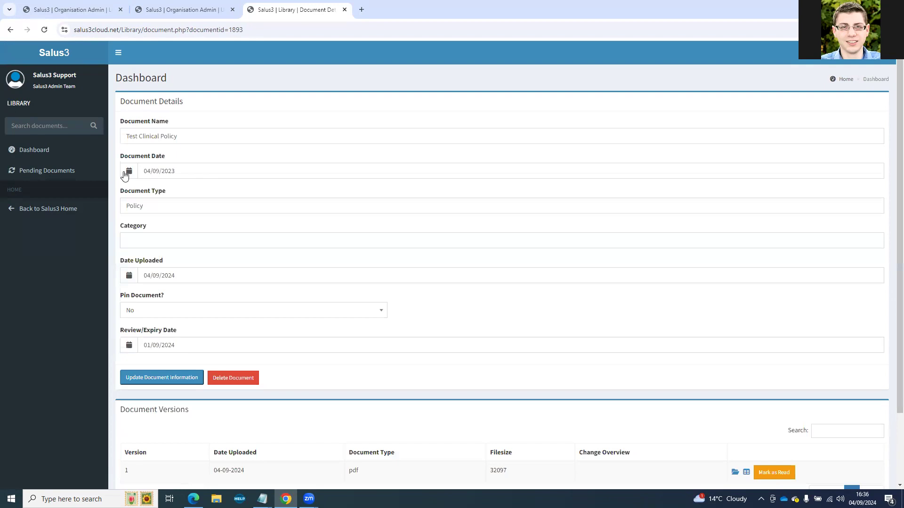
scroll(302, 147, "down", 3)
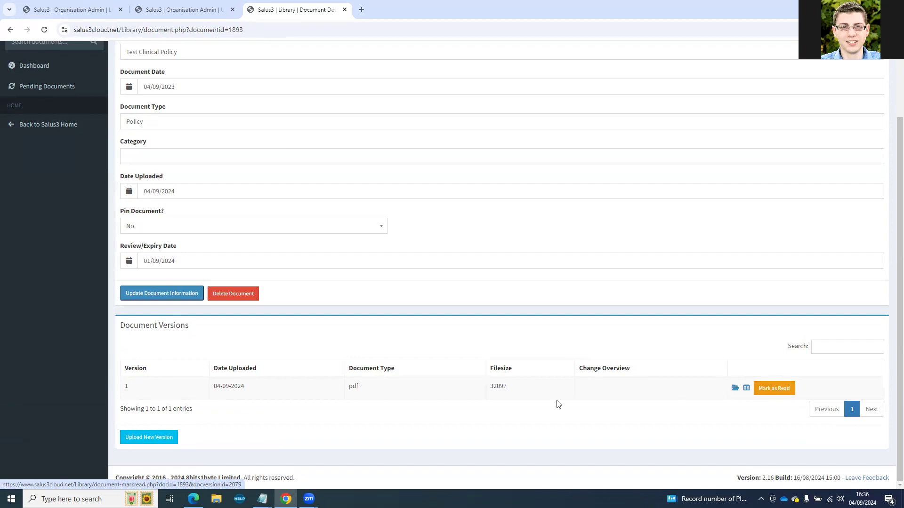
Check the pinned documents on the Library dashboard and the list of documents pending review.
scroll(562, 403, "up", 2)
left_click(53, 156)
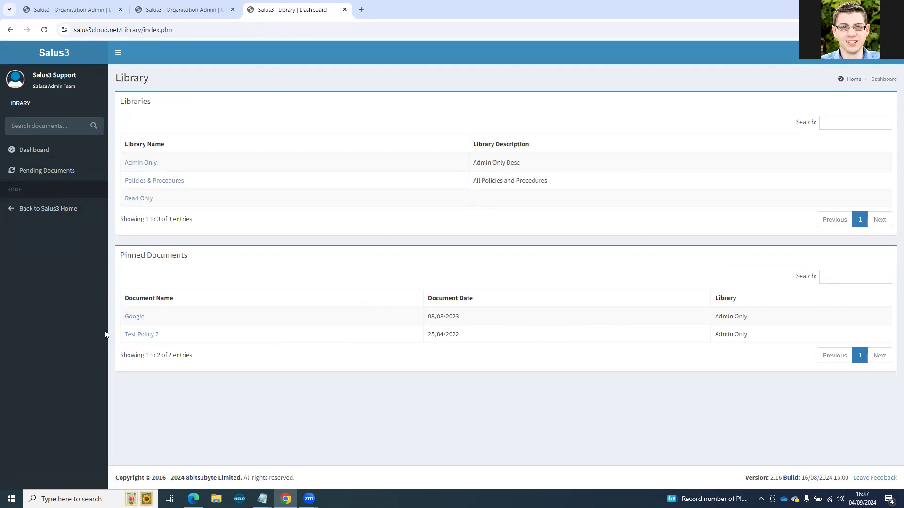
left_click(44, 176)
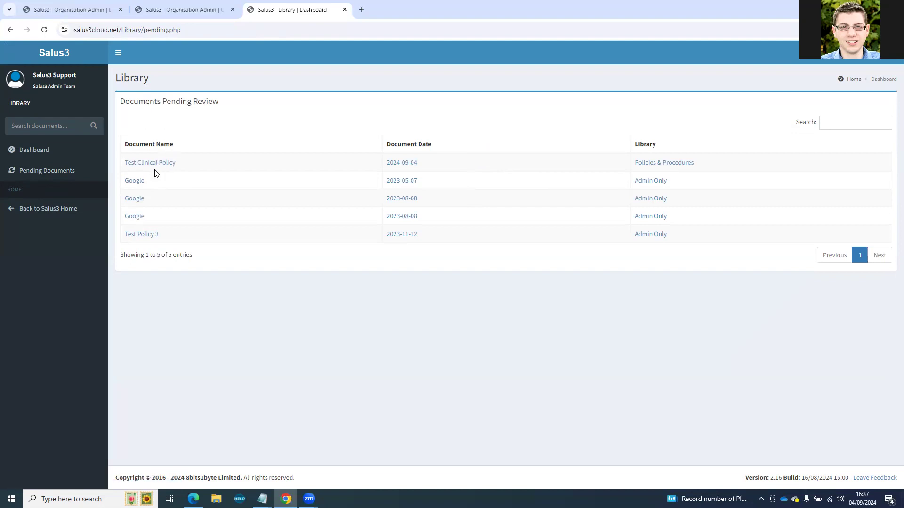
Open the Salus3 home page in a separate tab and go through its pending documents task to the Test Clinical Policy.
middle_click(52, 52)
left_click(365, 4)
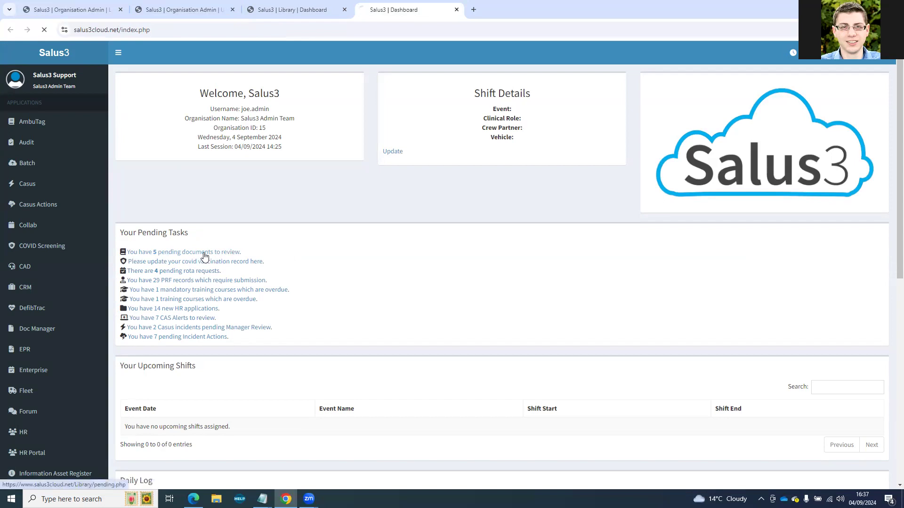
left_click(205, 253)
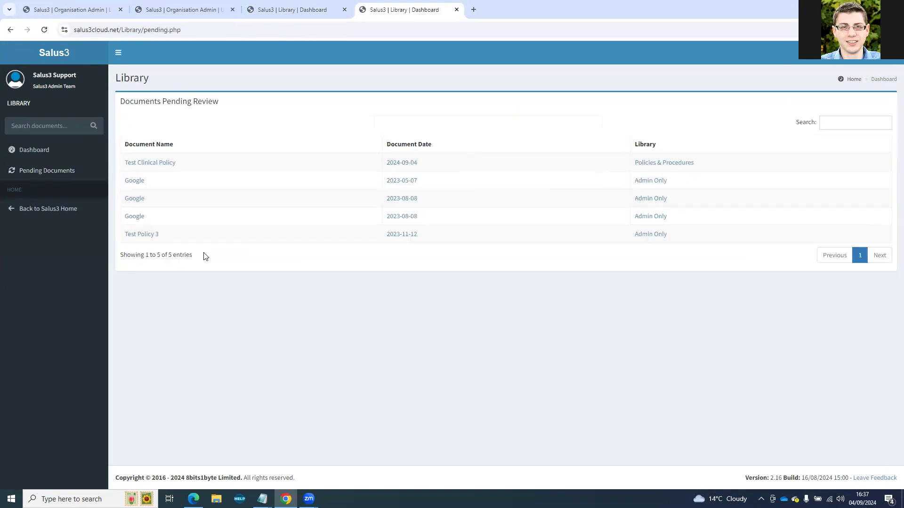
left_click(158, 165)
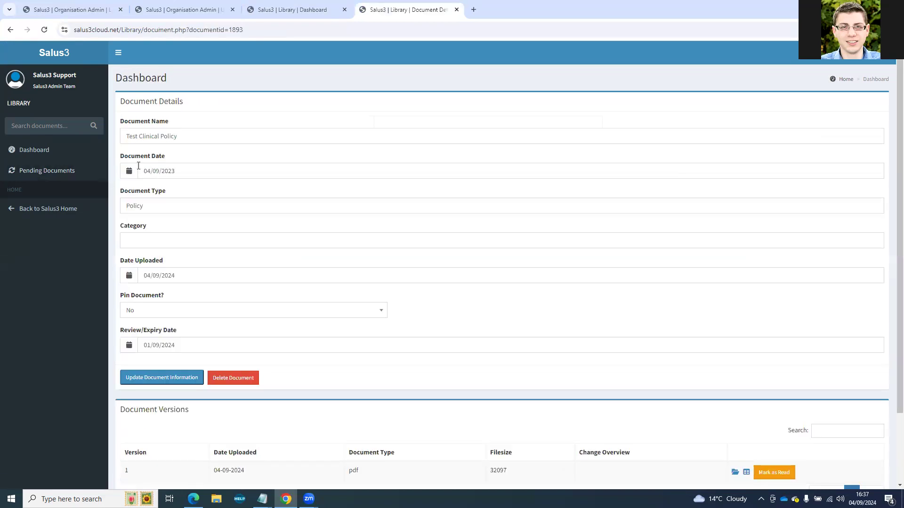
Preview the Test Clinical Policy's PDF, return to its details, and mark version 1 as read.
scroll(706, 404, "down", 2)
left_click(735, 389)
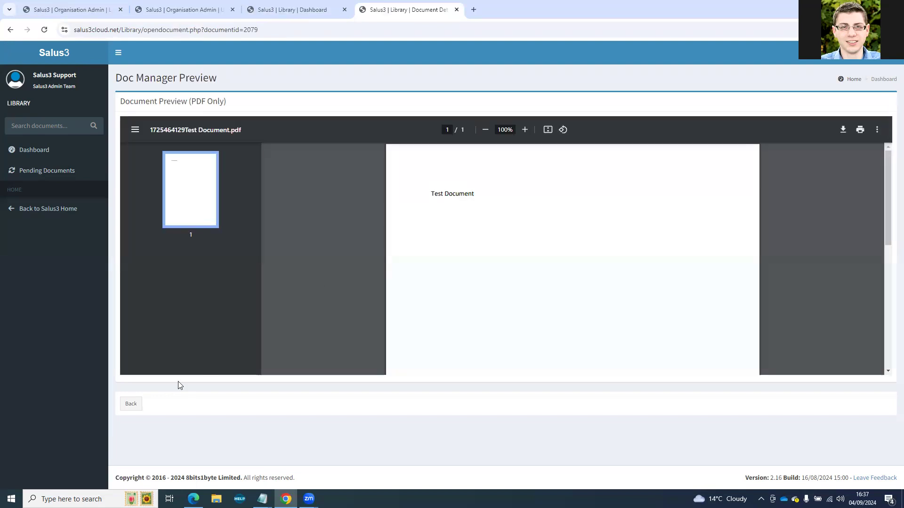
left_click(132, 404)
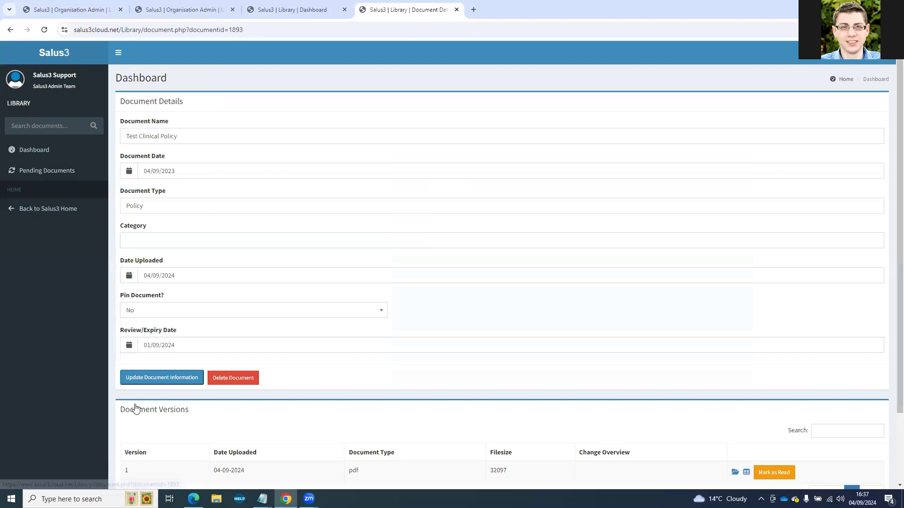
scroll(440, 322, "down", 3)
left_click(764, 393)
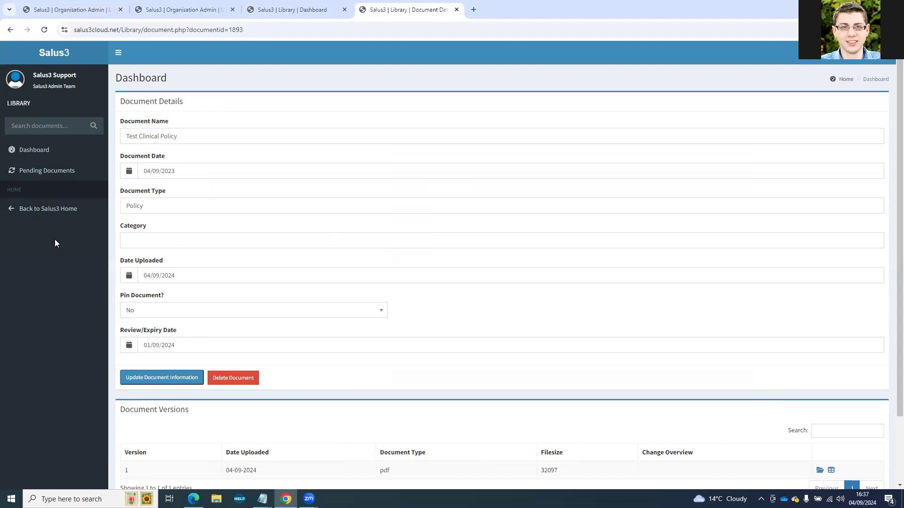
Check the documents pending review in a separate tab, and close that tab.
middle_click(49, 175)
left_click(510, 8)
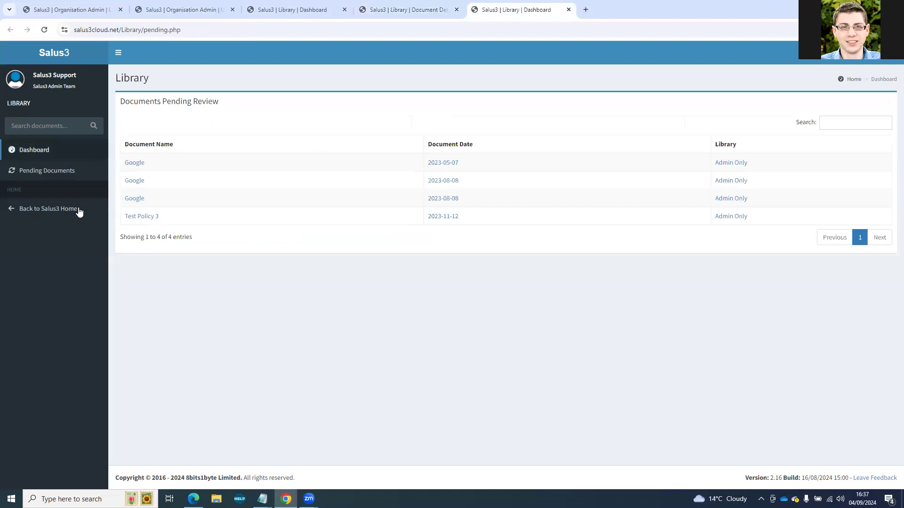
left_click(569, 10)
Examine the user, timestamp and action of the marked-read entry in the policy's audit log, and return to the document details.
scroll(839, 412, "down", 2)
left_click(832, 392)
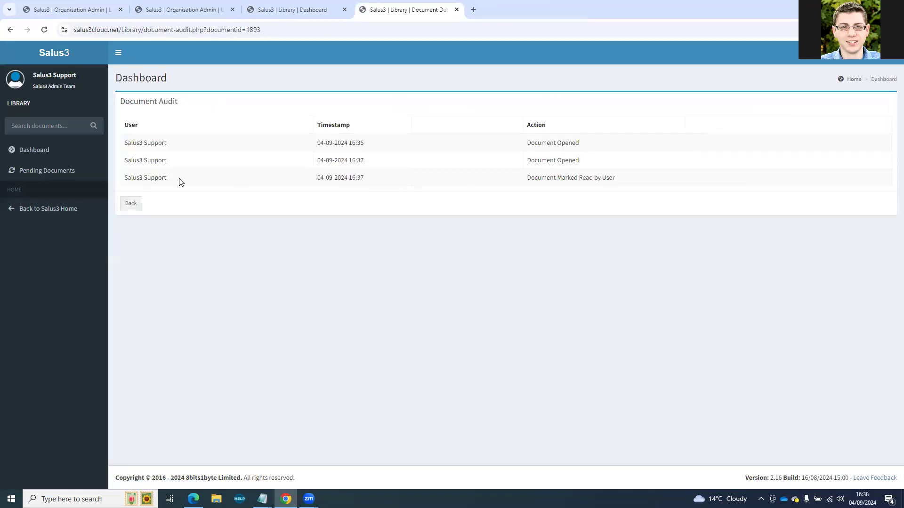
left_click_drag(124, 180, 613, 187)
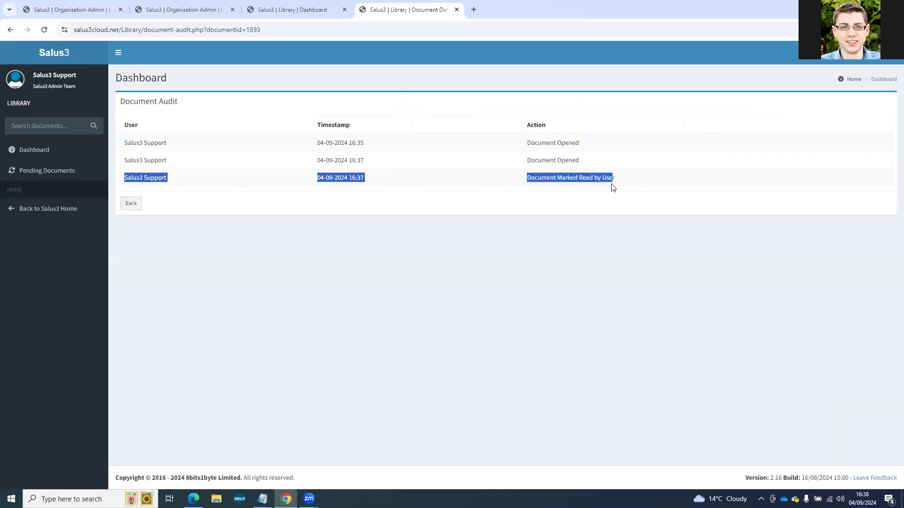
left_click(615, 184)
left_click_drag(369, 183, 319, 180)
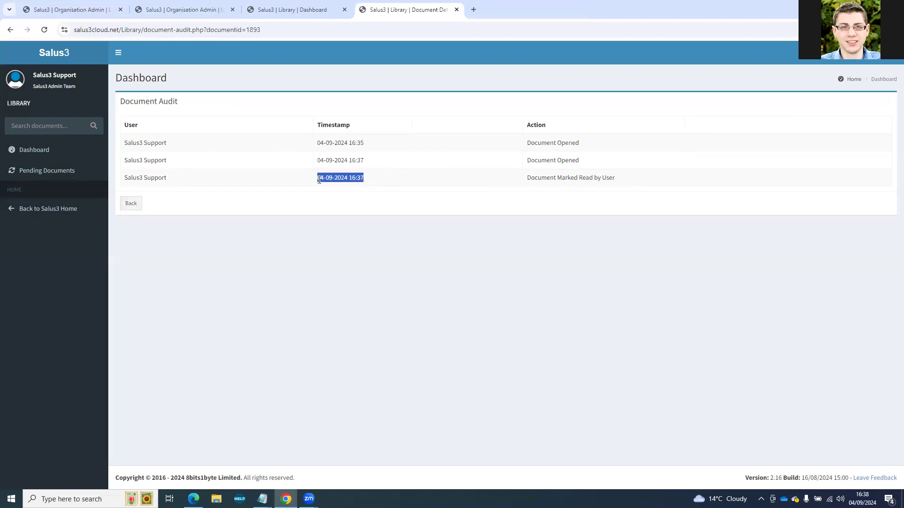
left_click(127, 204)
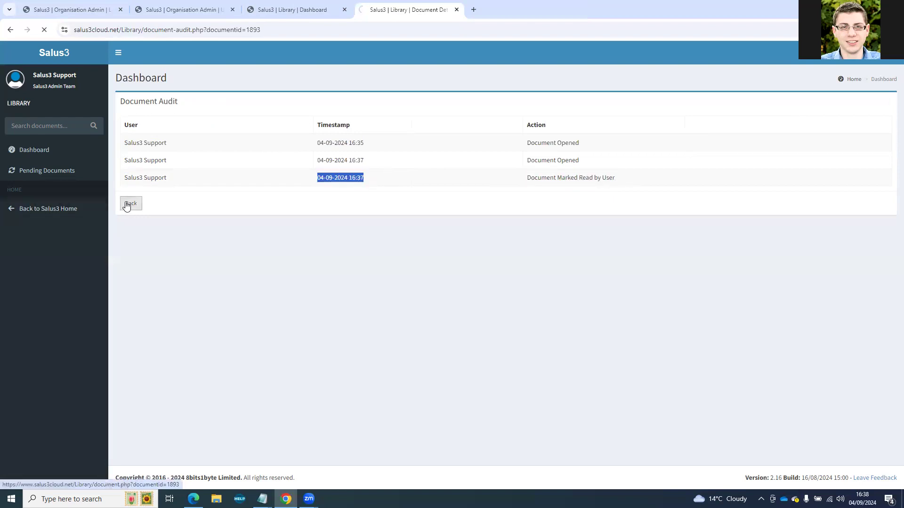
Go from the Salus3 home page to the Enterprise module and list the overdue Library reviews.
left_click(310, 9)
left_click(393, 6)
left_click(47, 71)
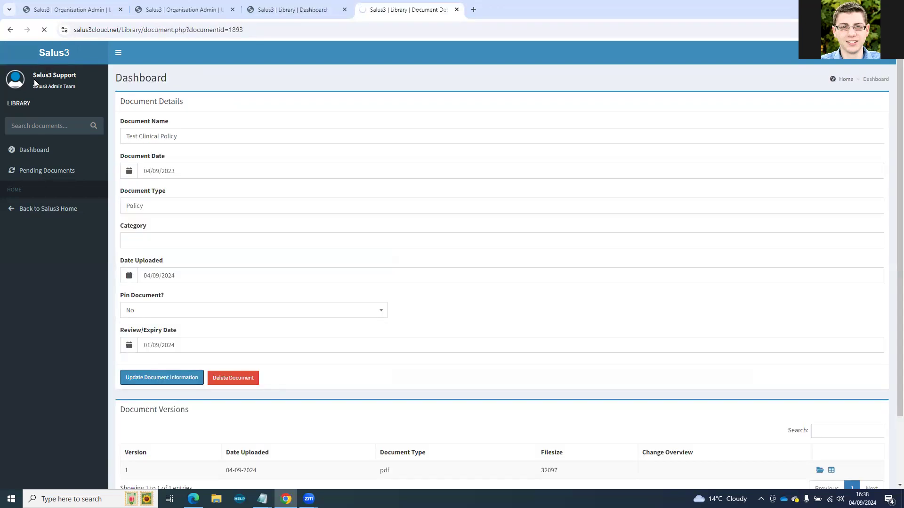
left_click(31, 375)
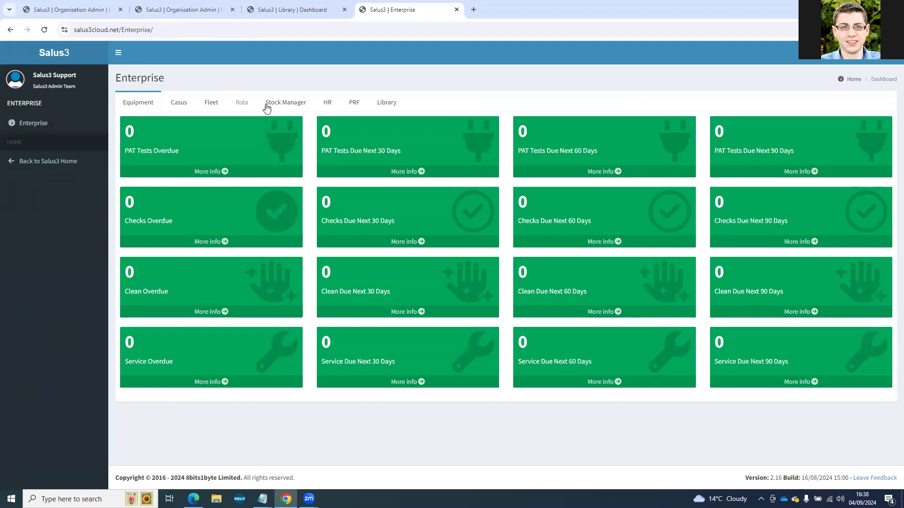
left_click(379, 107)
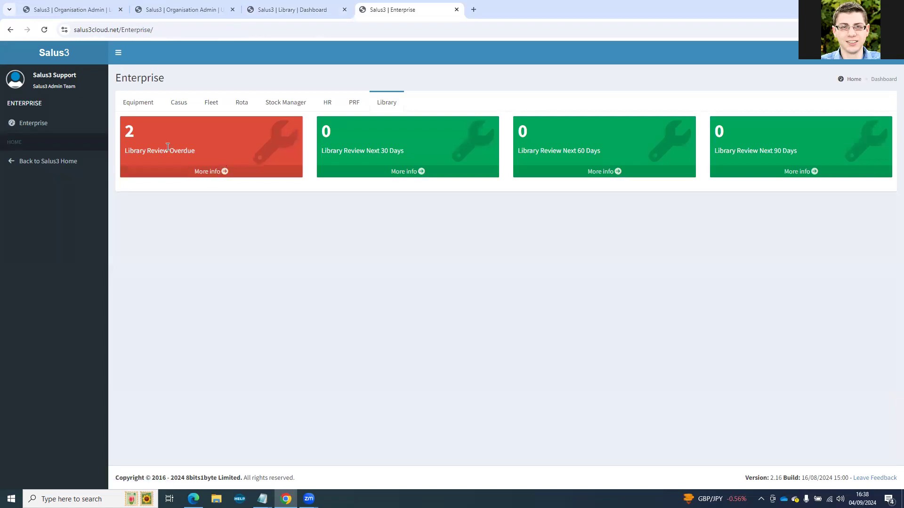
left_click(202, 173)
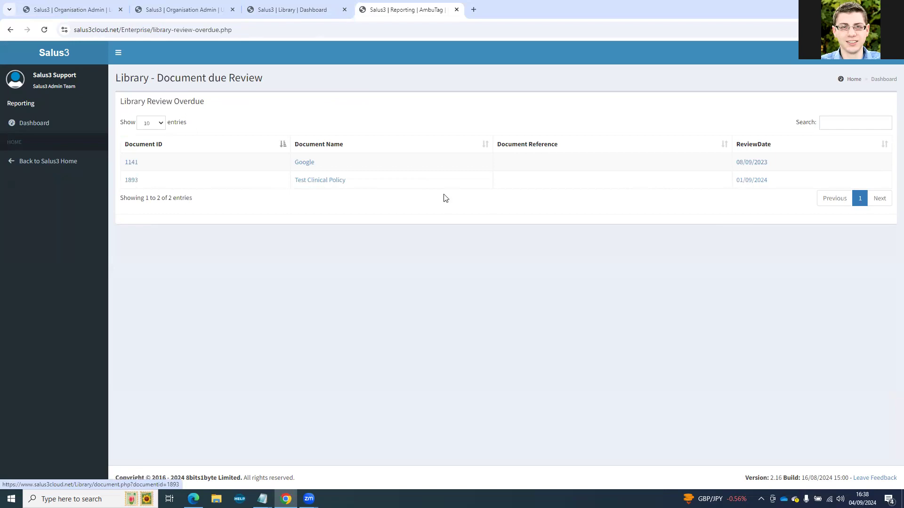
Start a new version of the overdue Test Clinical Policy, dated 04/09/2024, and attach Test Document.pdf.
left_click(316, 185)
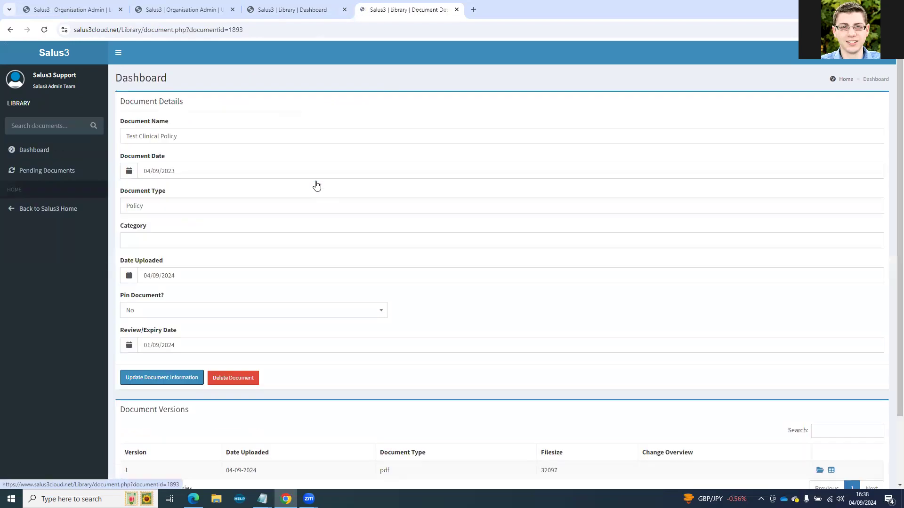
scroll(316, 184, "down", 3)
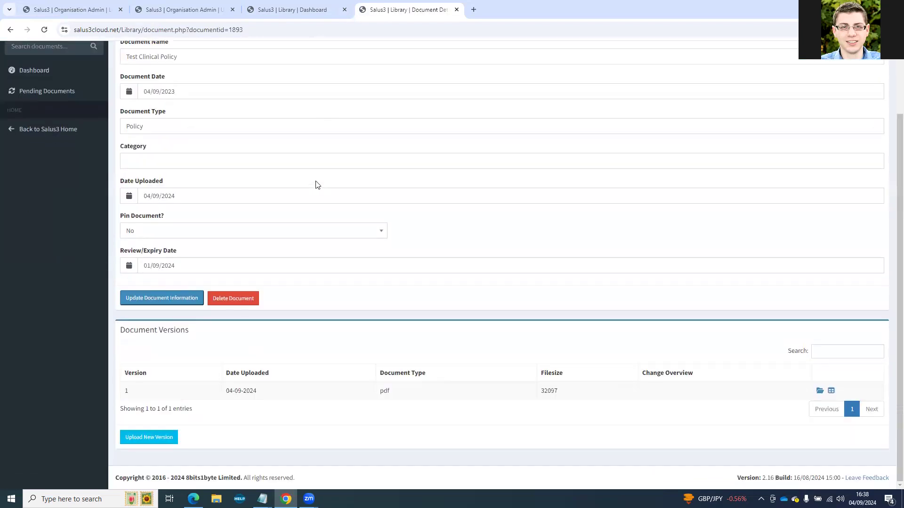
left_click(153, 439)
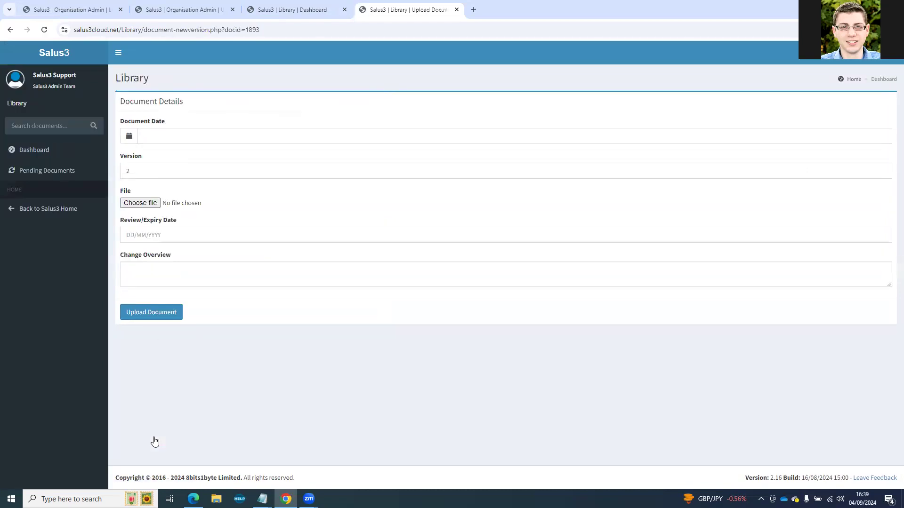
left_click(145, 137)
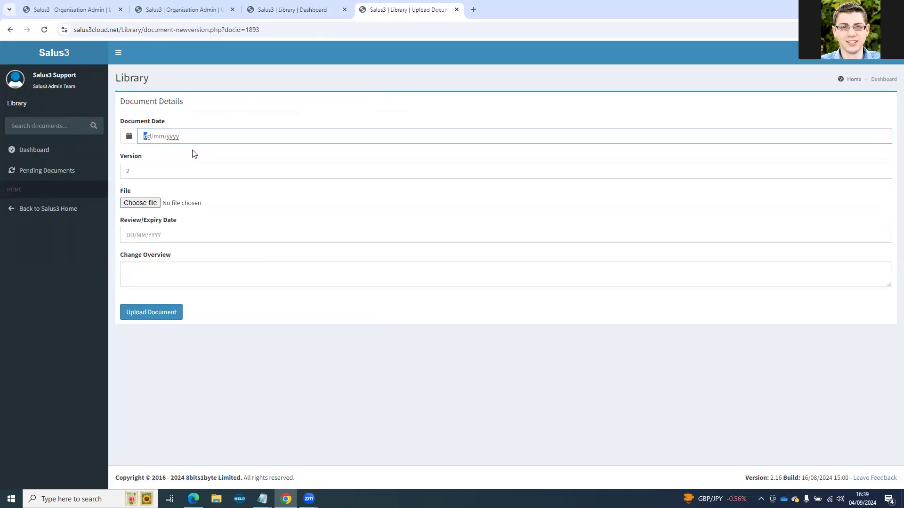
type("04/09/2024")
left_click(134, 203)
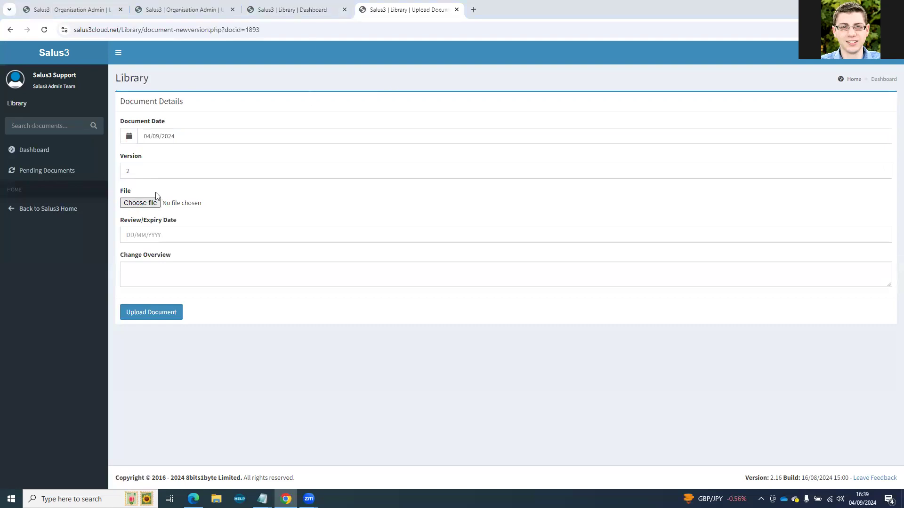
left_click(121, 134)
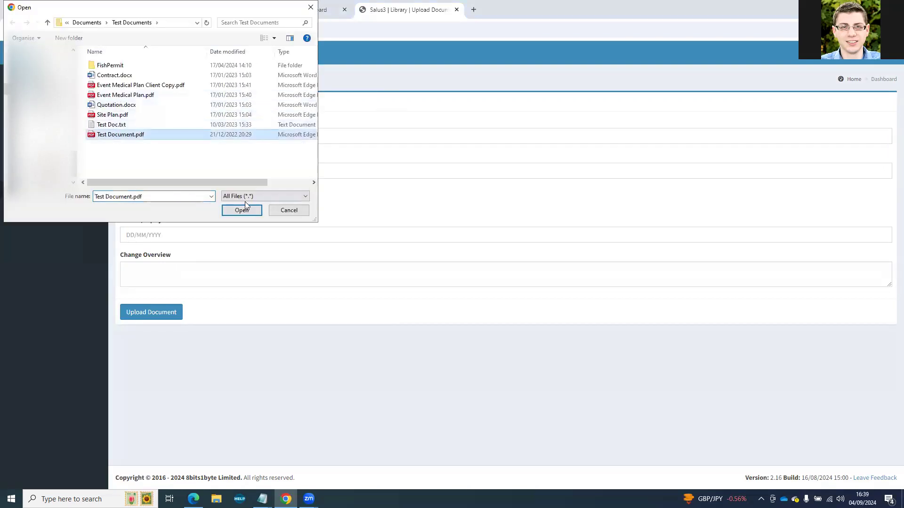
left_click(248, 214)
Set the new version's review date to 04/09/2025 and its change overview to "Reviewed. No changes.", and upload it.
left_click(525, 229)
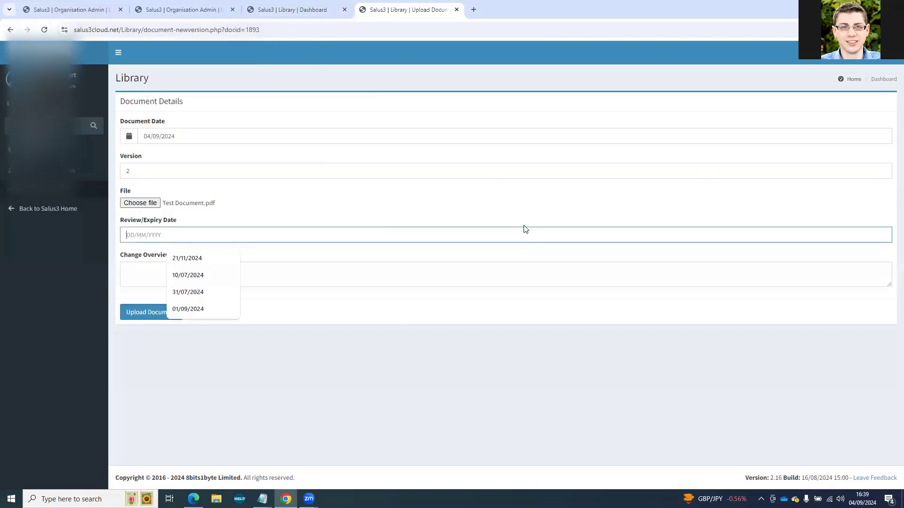
type("04/09")
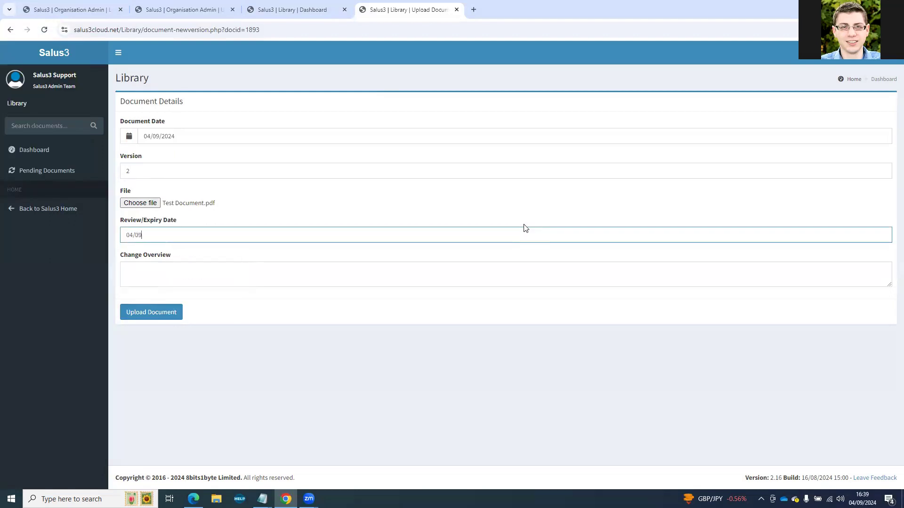
type("/2025")
left_click(304, 277)
type("Revi")
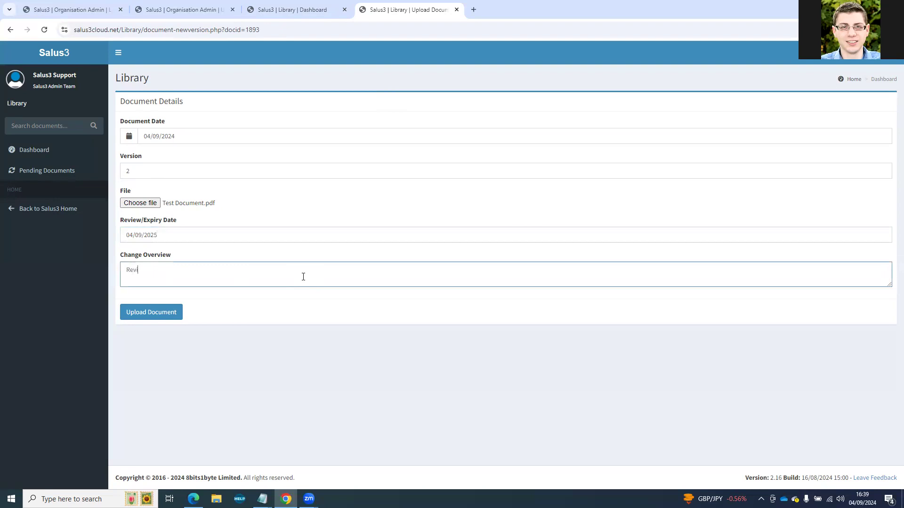
type("ewed. No change")
type("d.")
left_click(155, 313)
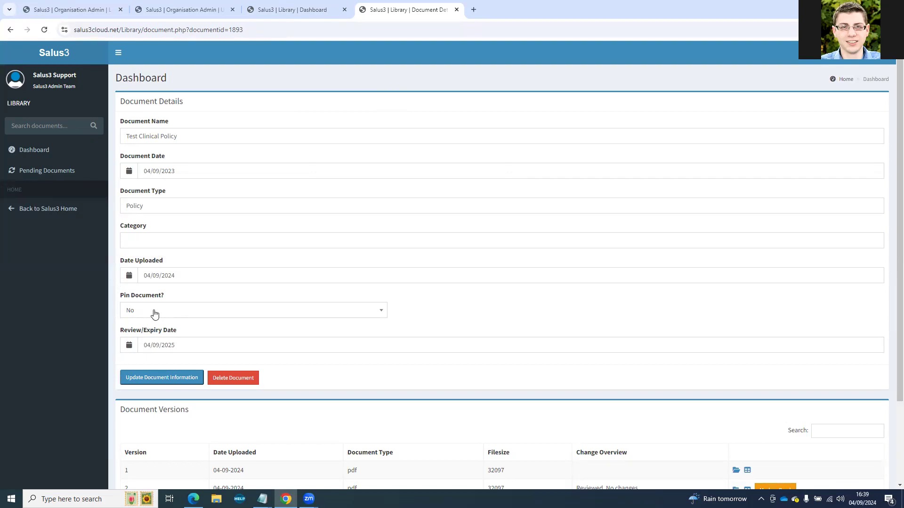
scroll(154, 314, "down", 2)
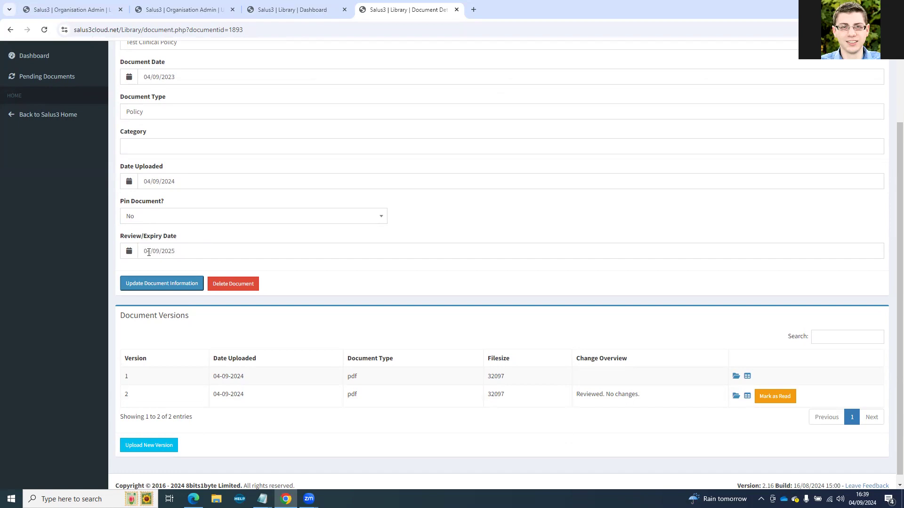
Check the Library review figures in the Enterprise module, using the separate tab that shows the pending documents.
left_click(284, 10)
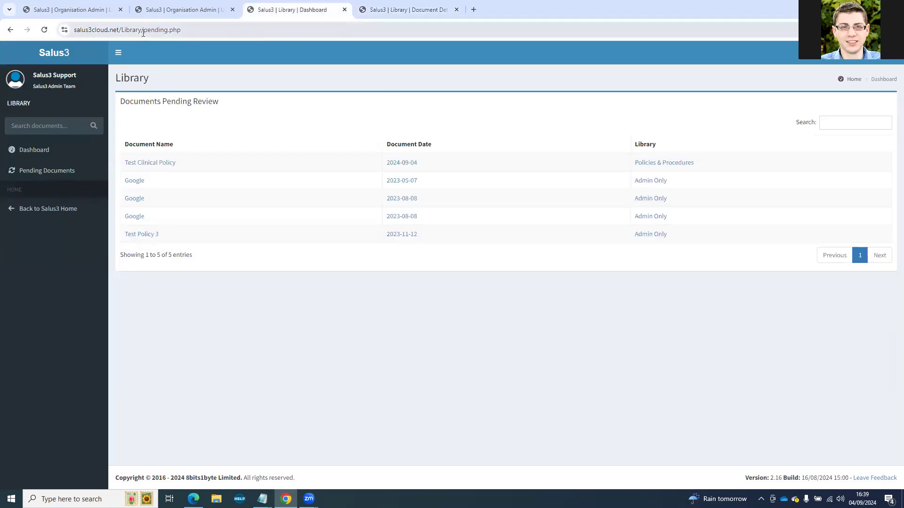
left_click(66, 56)
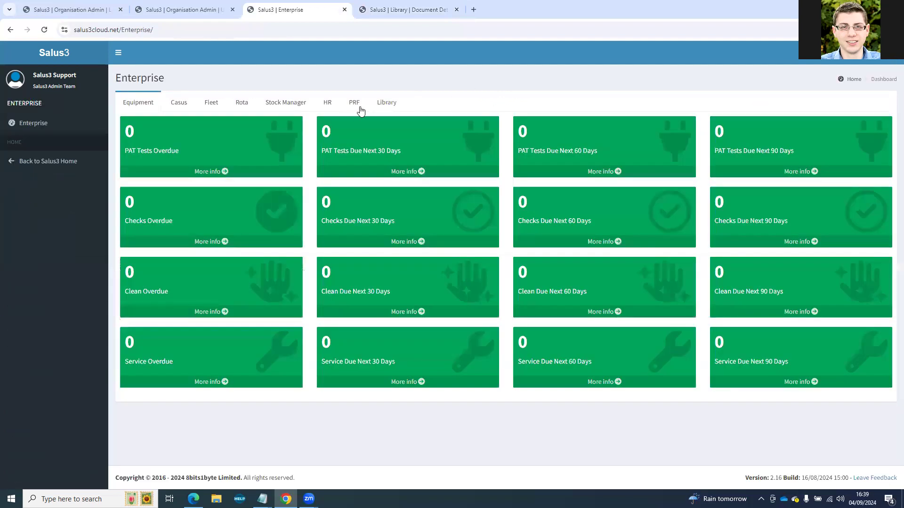
left_click(384, 104)
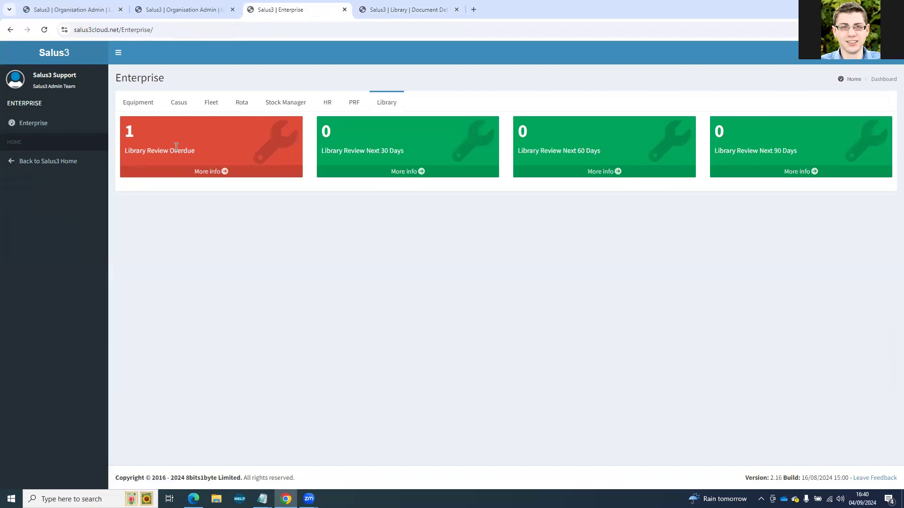
Preview version 2 of the Test Clinical Policy, return to the document details, and mark that version as read.
left_click(363, 7)
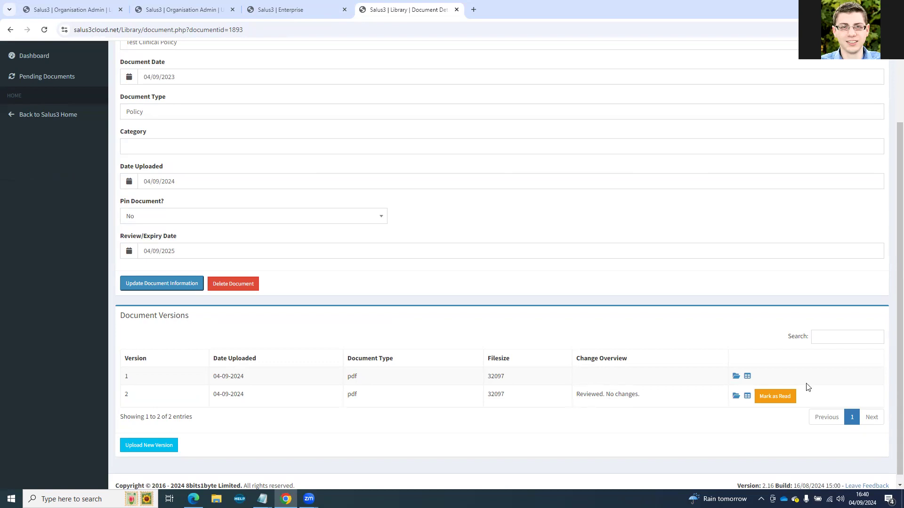
left_click(736, 396)
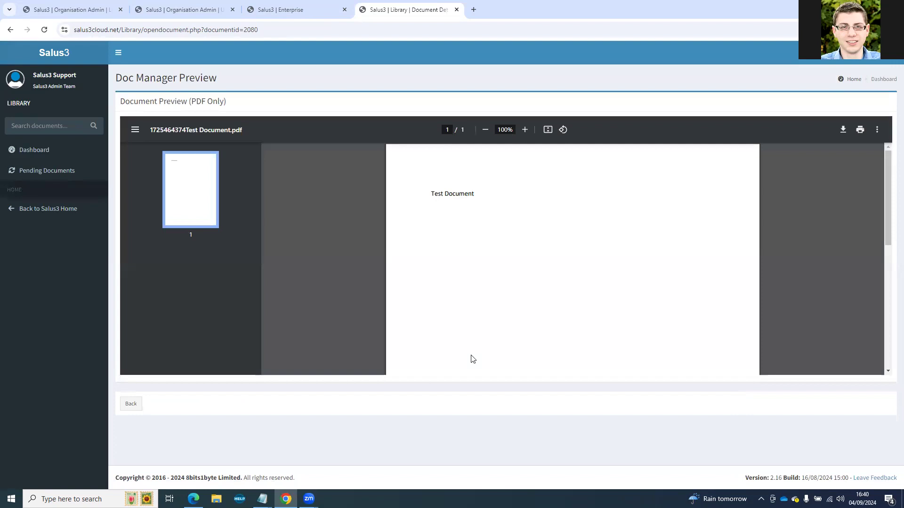
left_click(128, 401)
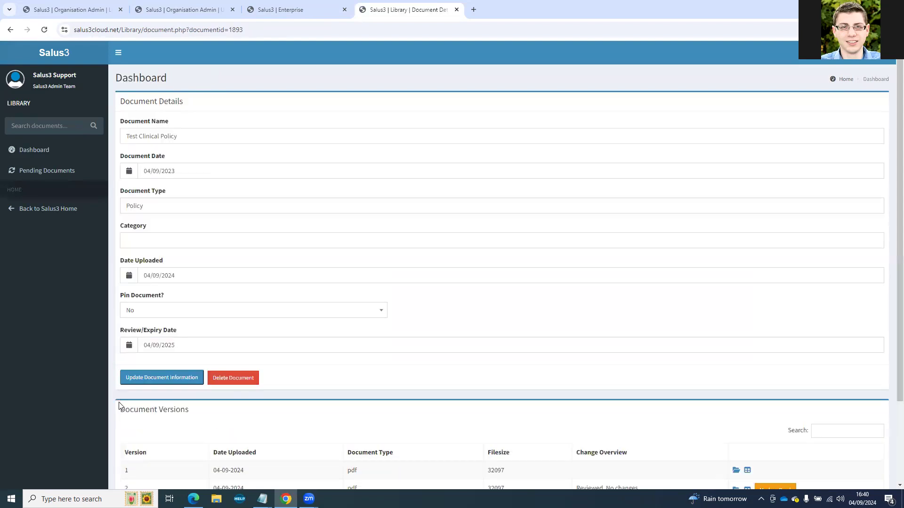
scroll(541, 189, "down", 2)
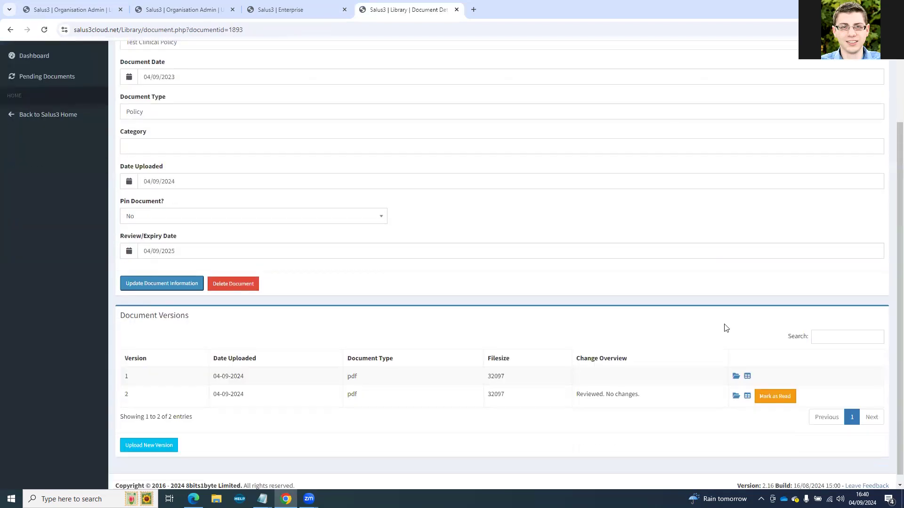
left_click(772, 399)
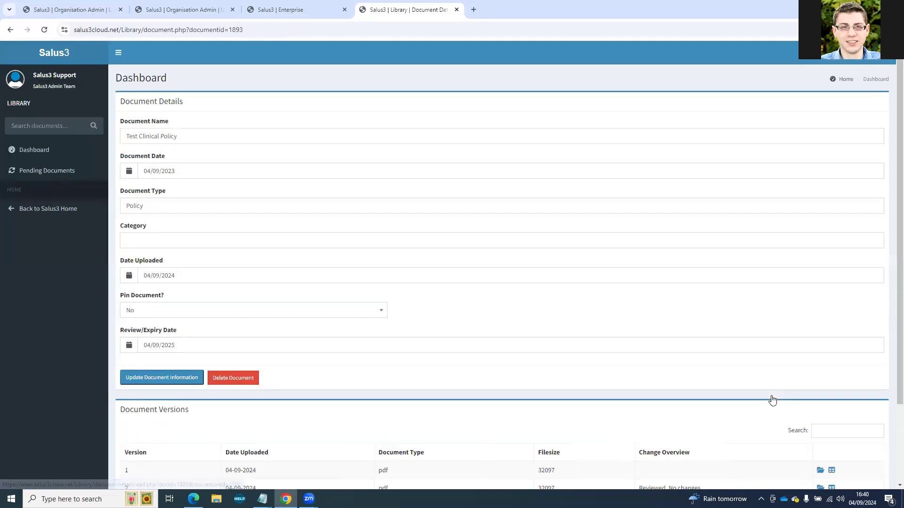
Open the audit log from version 2 of the policy to examine its opened and marked-read entries.
scroll(739, 383, "down", 2)
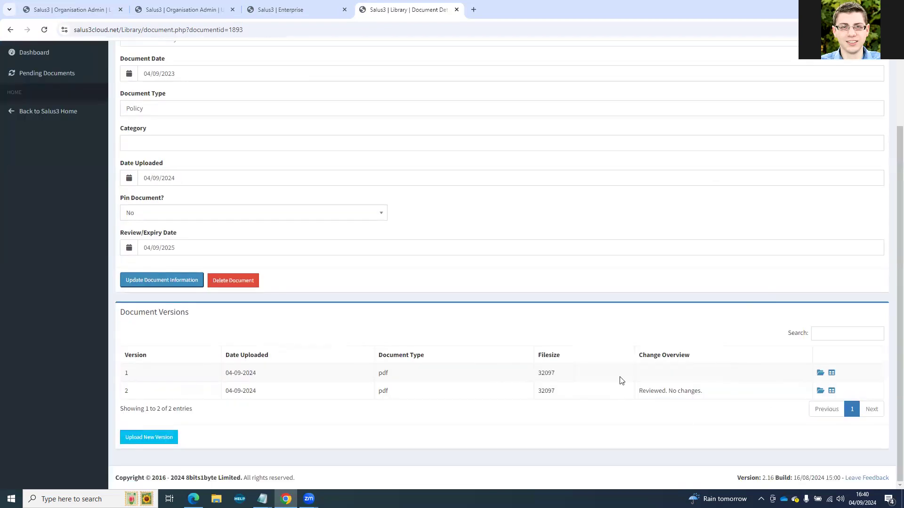
left_click(831, 391)
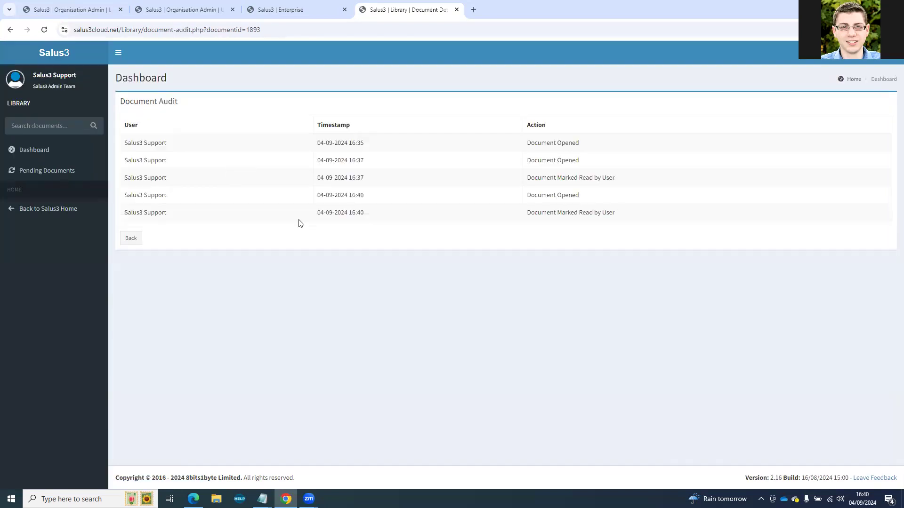